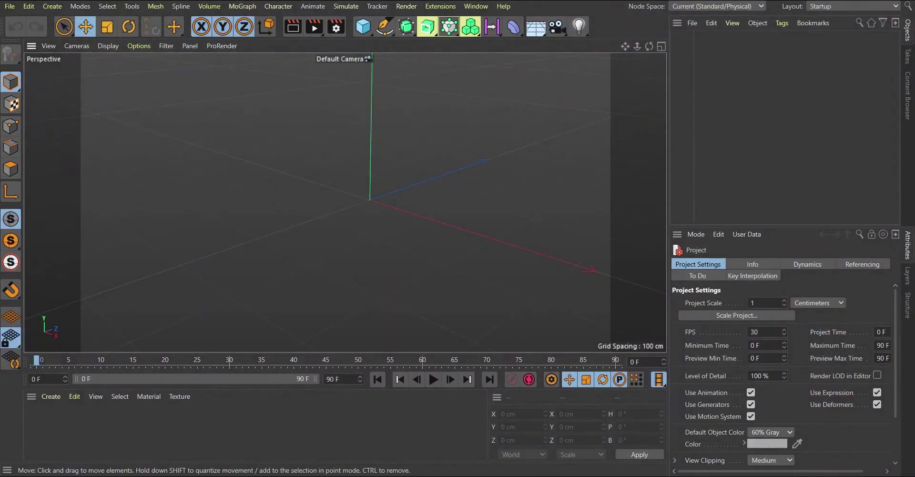
Step: Add a Landscape terrain, flatten its height, and show mesh lines over the shading
click(362, 28)
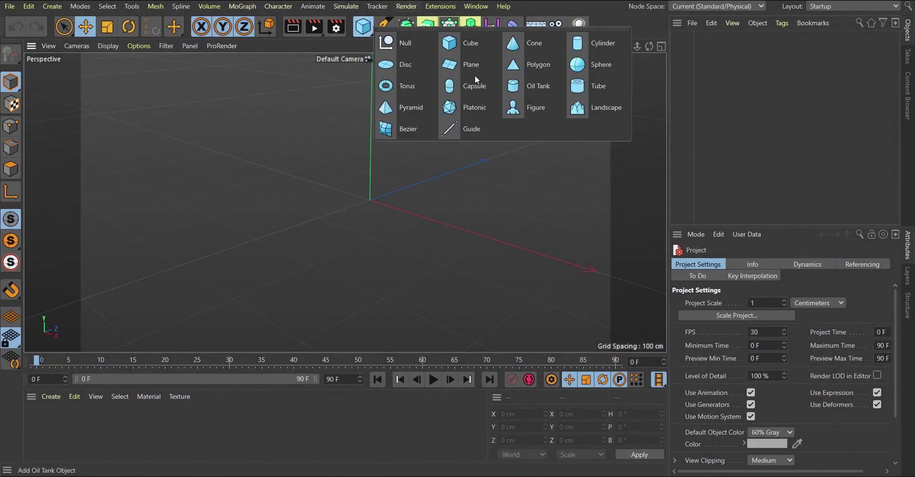
click(578, 112)
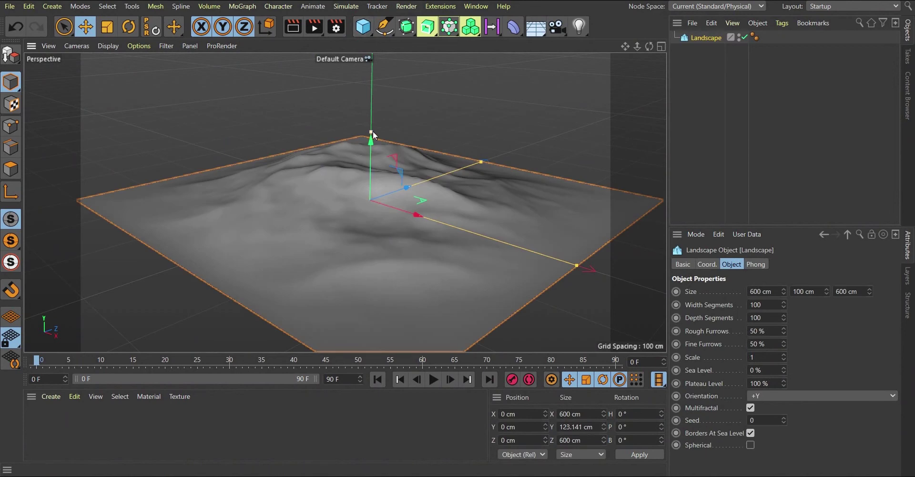
drag(371, 132, 370, 185)
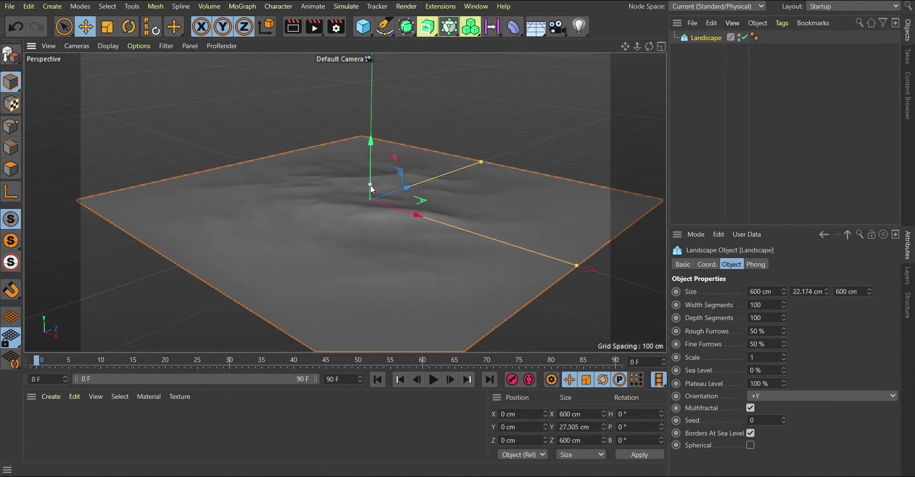
key(n)
key(b)
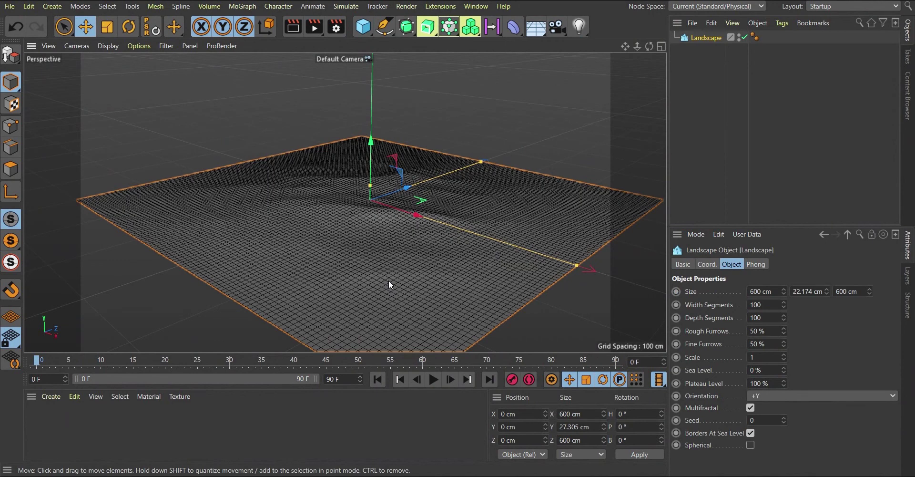
Step: Inspect the flattened terrain from new angles, return to plain shading, and bring up the deformers list
alt+drag(352, 228, 328, 191)
scroll(336, 192, up, 5)
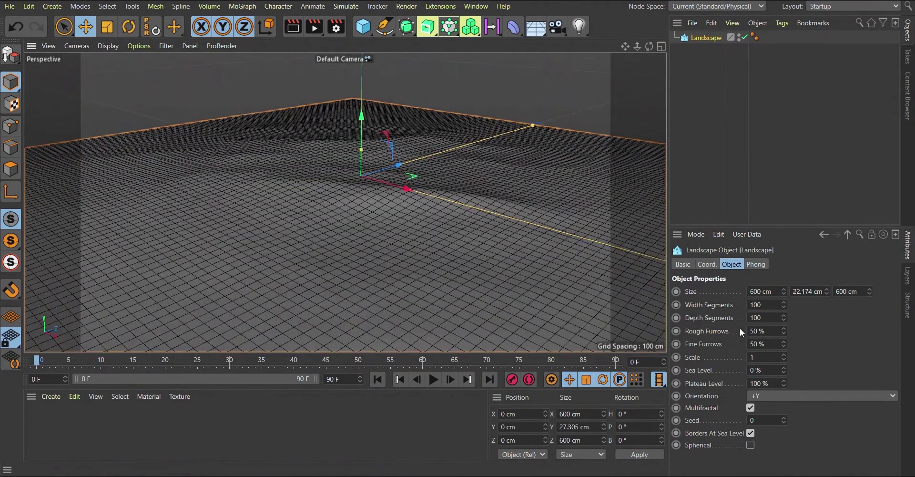
scroll(279, 191, down, 5)
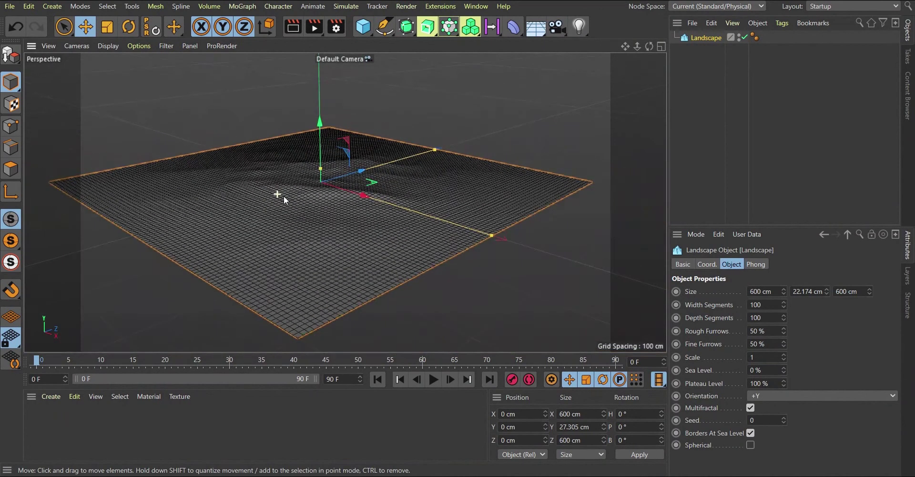
scroll(248, 196, up, 3)
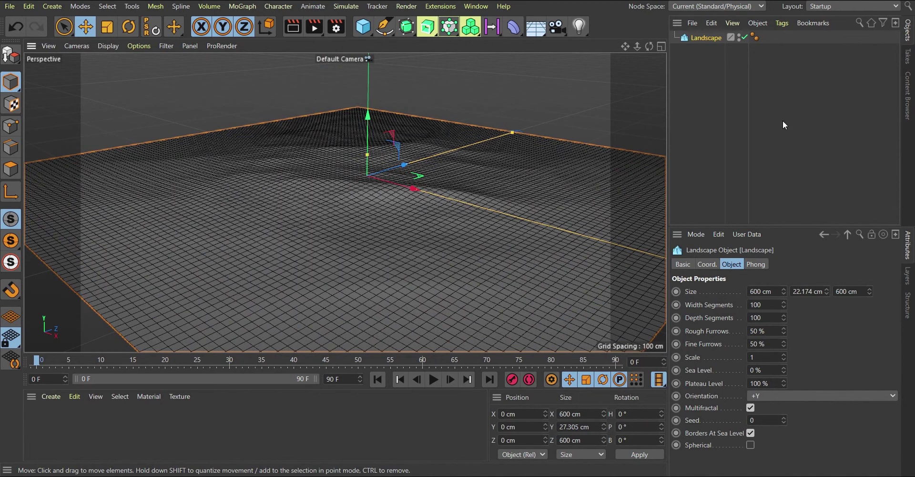
alt+drag(342, 217, 310, 204)
key(n)
key(a)
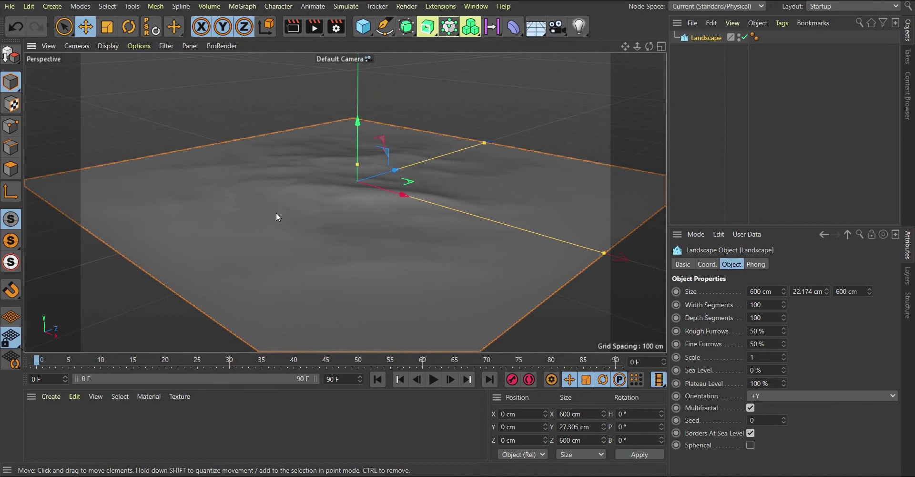
mouse_move(298, 232)
alt+mouse_down()
mouse_move(321, 244)
mouse_move(311, 245)
mouse_move(337, 225)
mouse_move(297, 225)
mouse_move(331, 229)
mouse_move(288, 236)
alt+mouse_up()
scroll(301, 236, down, 4)
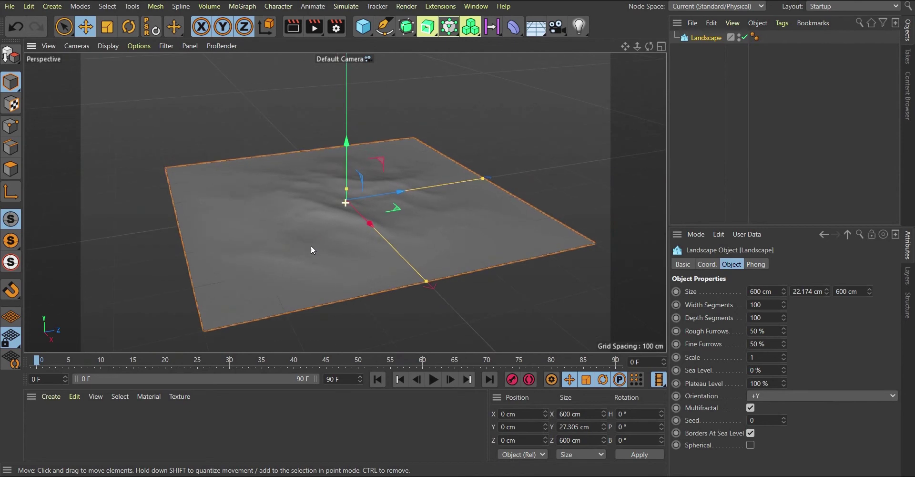
scroll(314, 239, up, 2)
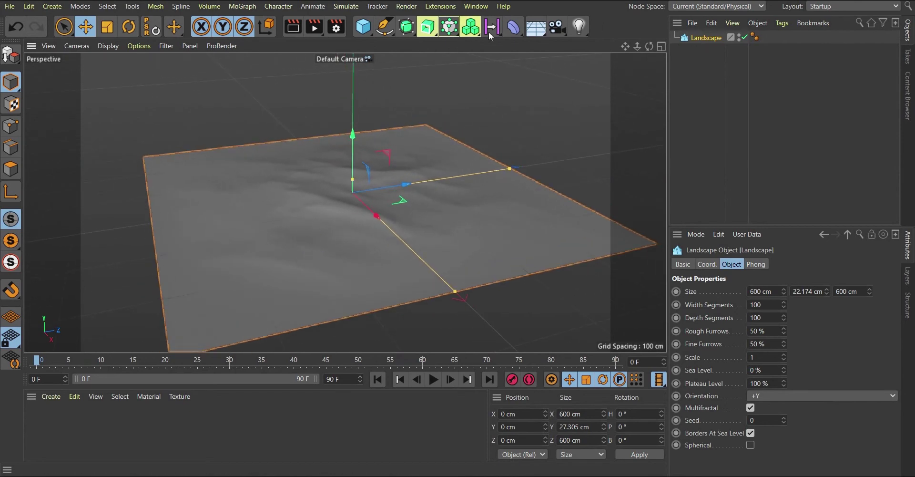
drag(519, 29, 747, 151)
Step: Add a Collision deformer under the Landscape and show its Colliders settings
mouse_move(704, 50)
mouse_down()
mouse_move(704, 78)
mouse_move(700, 47)
mouse_up()
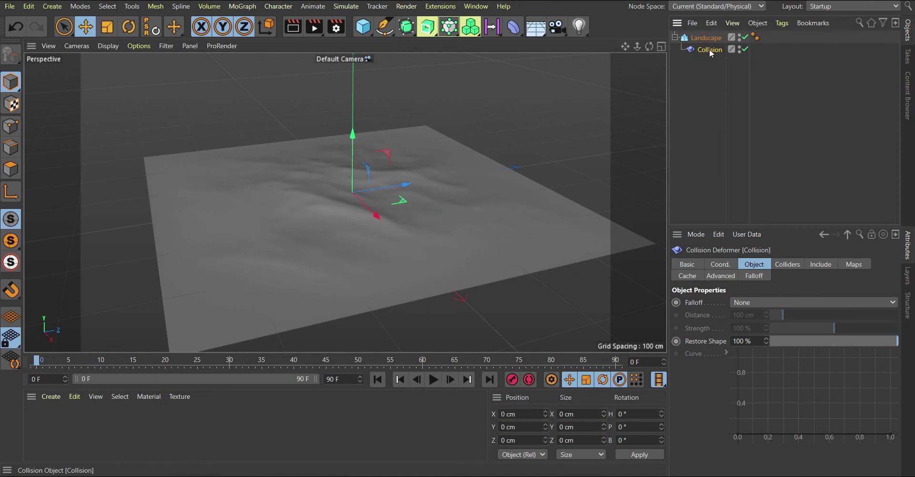
click(787, 265)
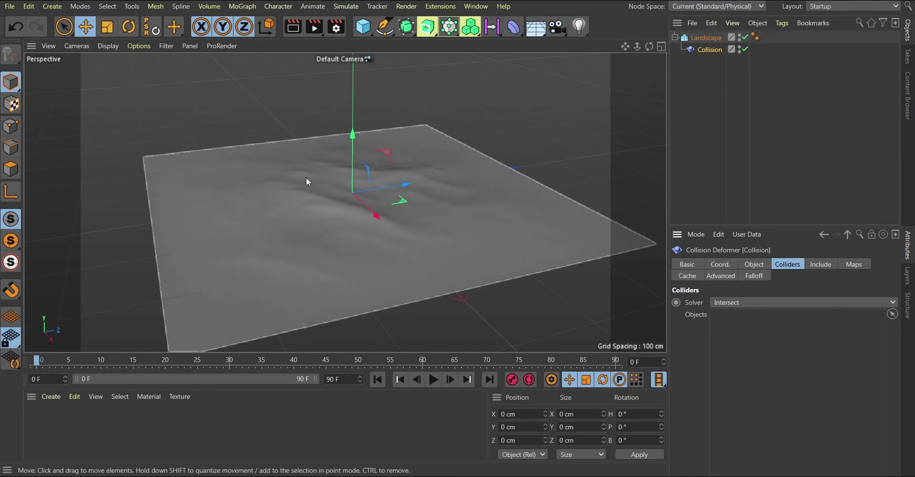
Step: Add a 33.302 cm sphere above the terrain and make it the Collision deformer's collider
click(360, 29)
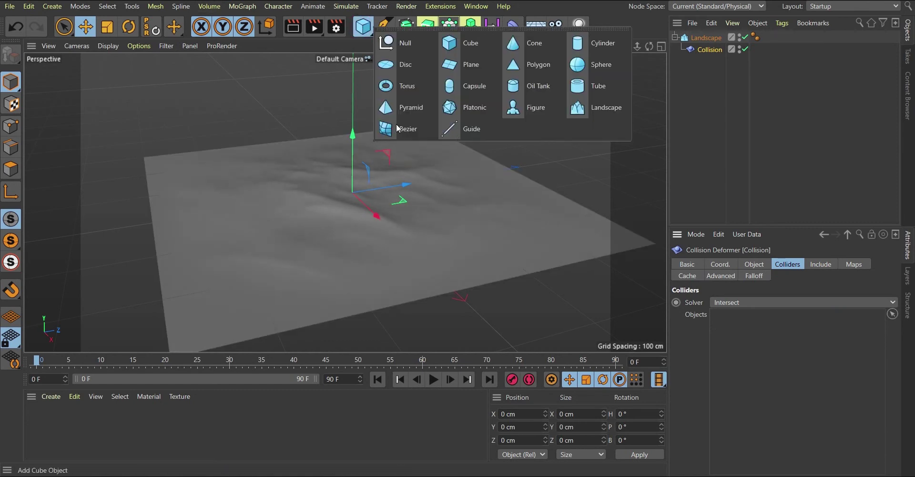
click(581, 72)
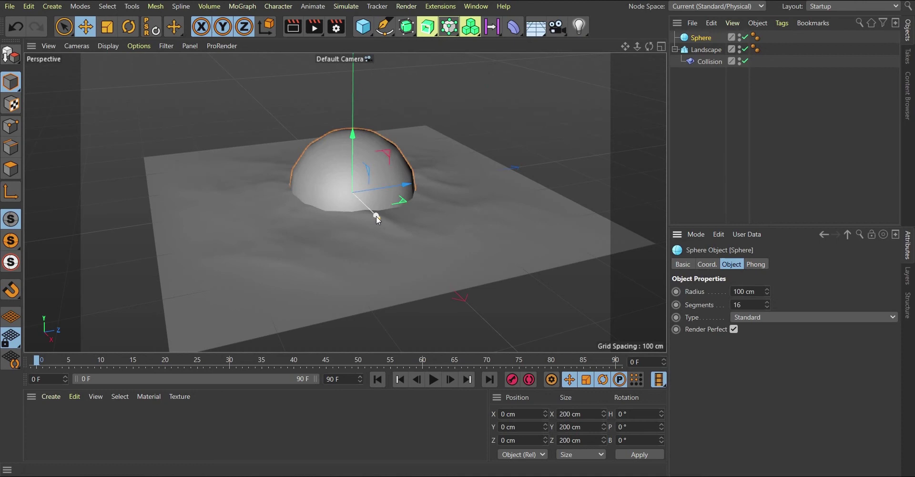
drag(371, 211, 359, 203)
drag(354, 137, 352, 82)
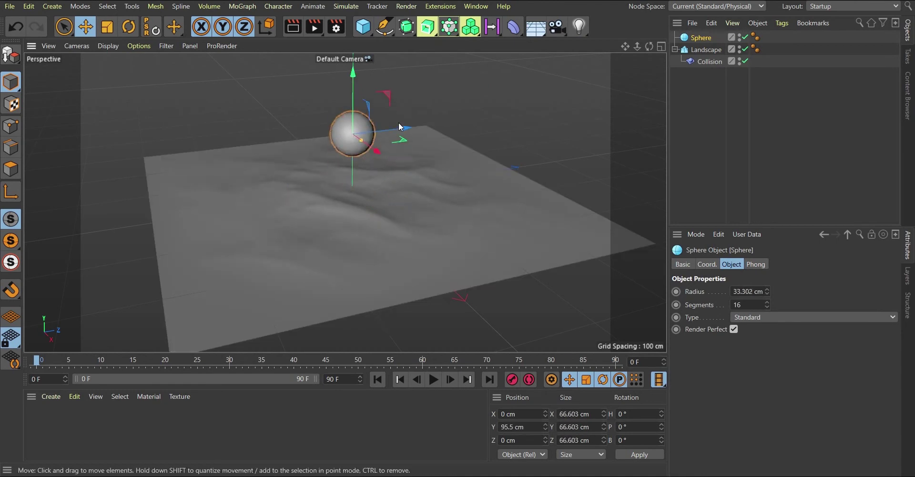
drag(405, 132, 340, 136)
click(710, 61)
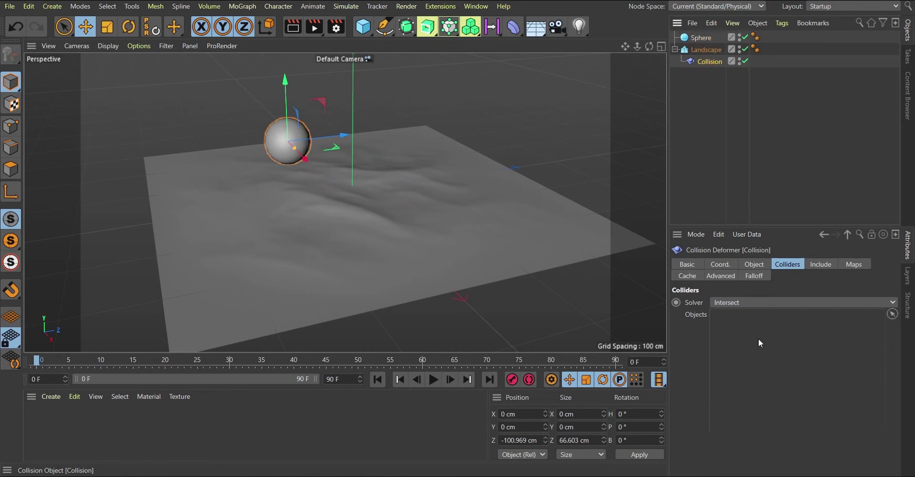
drag(708, 37, 753, 340)
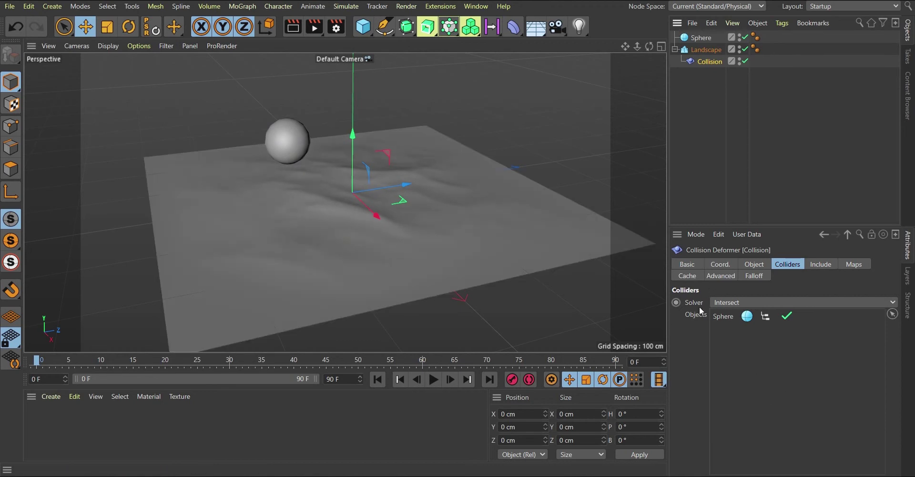
Step: Set the Collision solver to Outside and move the sphere toward the landscape's left edge
click(741, 303)
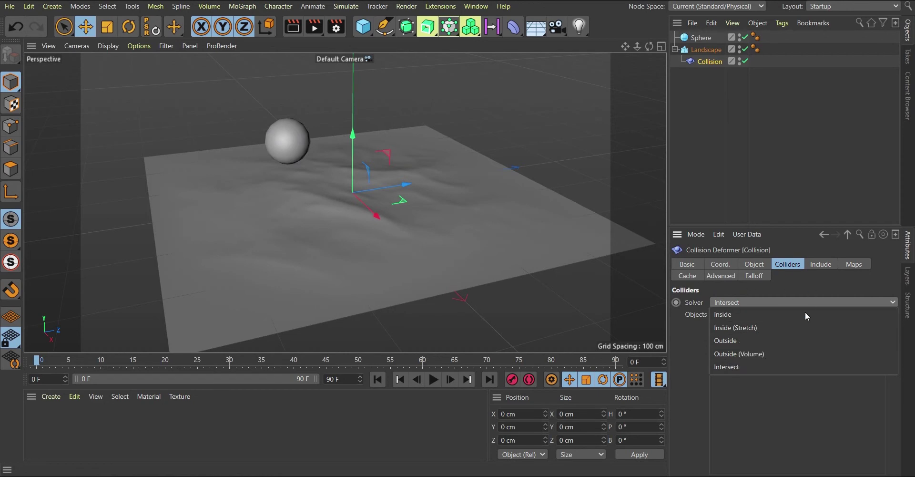
click(722, 342)
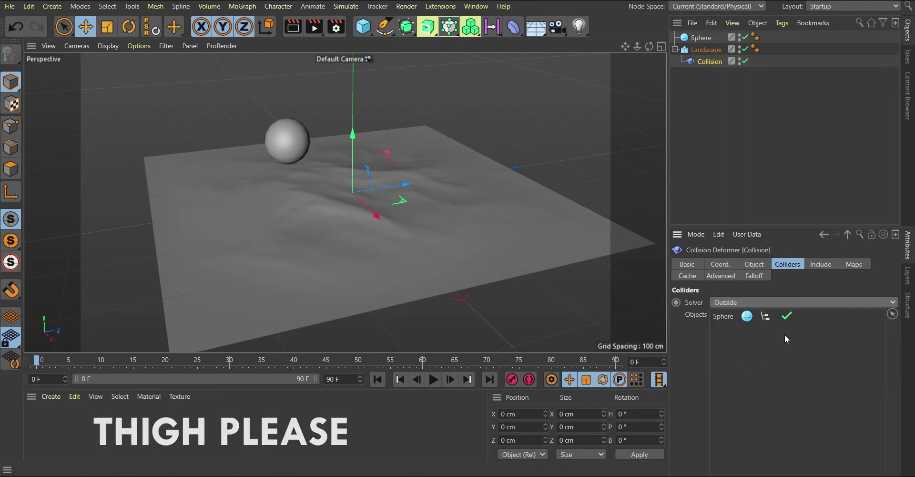
click(754, 265)
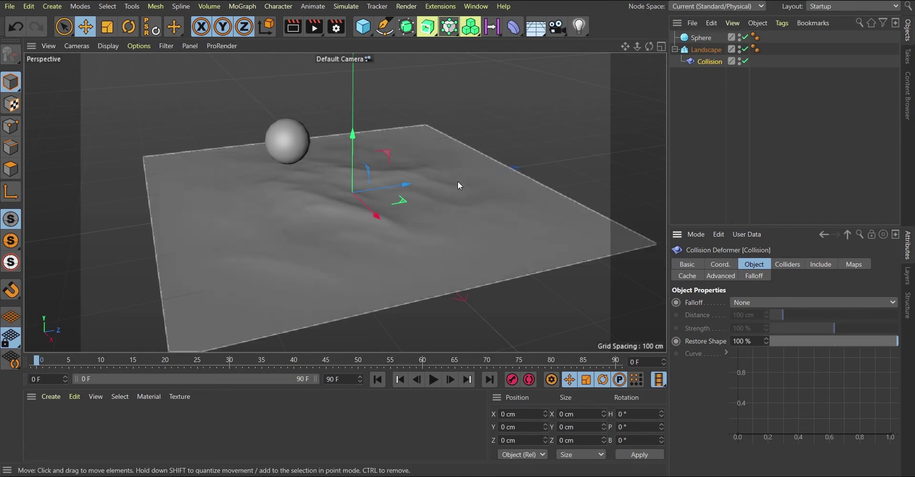
click(305, 142)
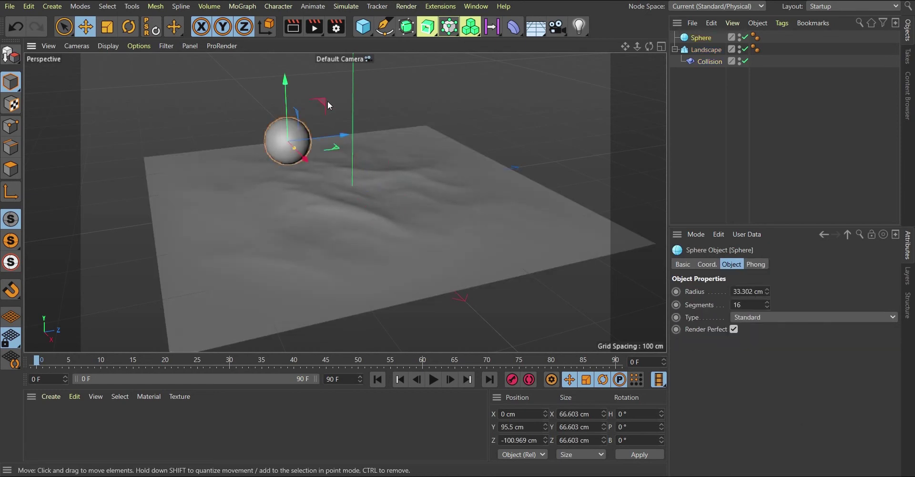
drag(328, 102, 276, 107)
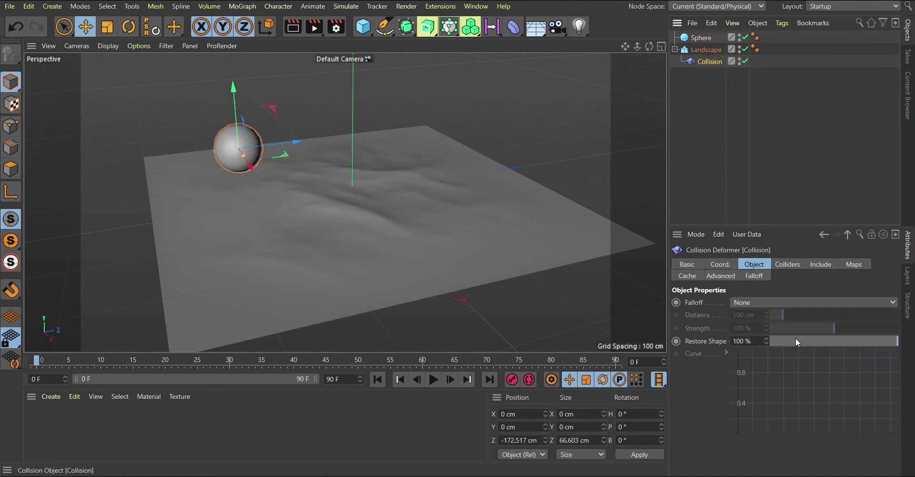
Step: Set the Collision falloff to Surface and move the sphere to the landscape's left edge
click(746, 301)
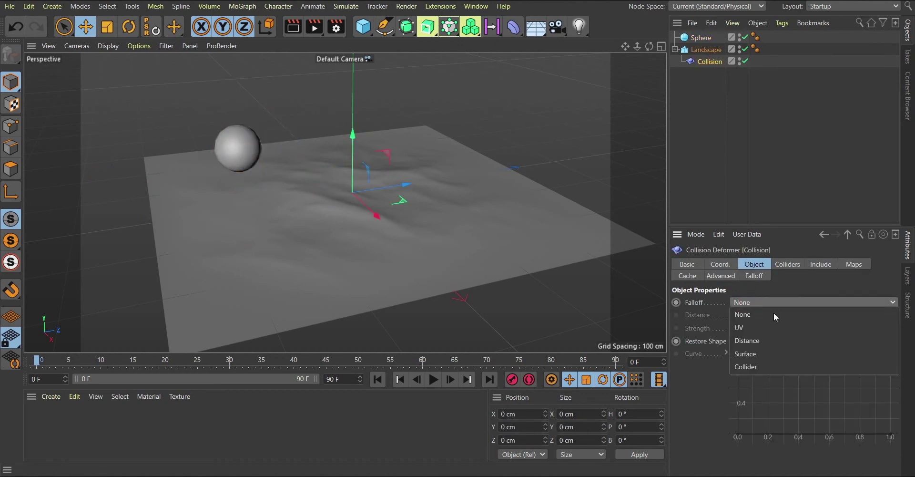
click(760, 350)
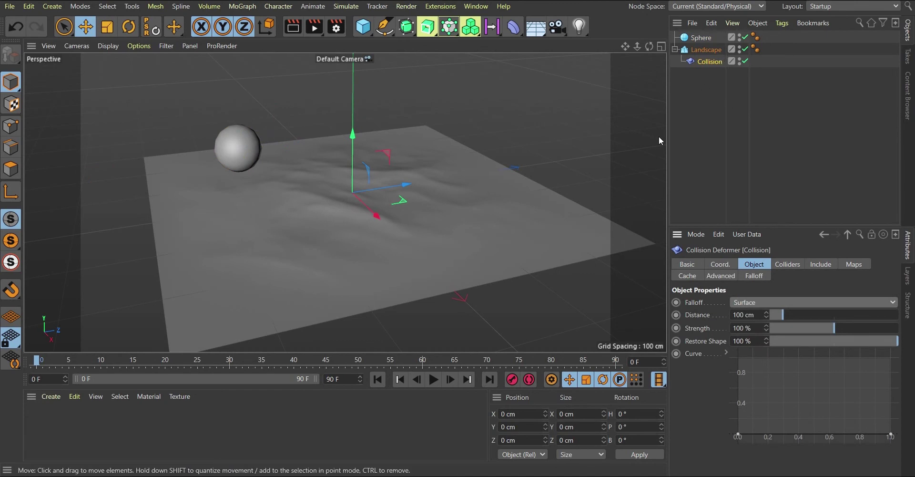
drag(699, 37, 684, 55)
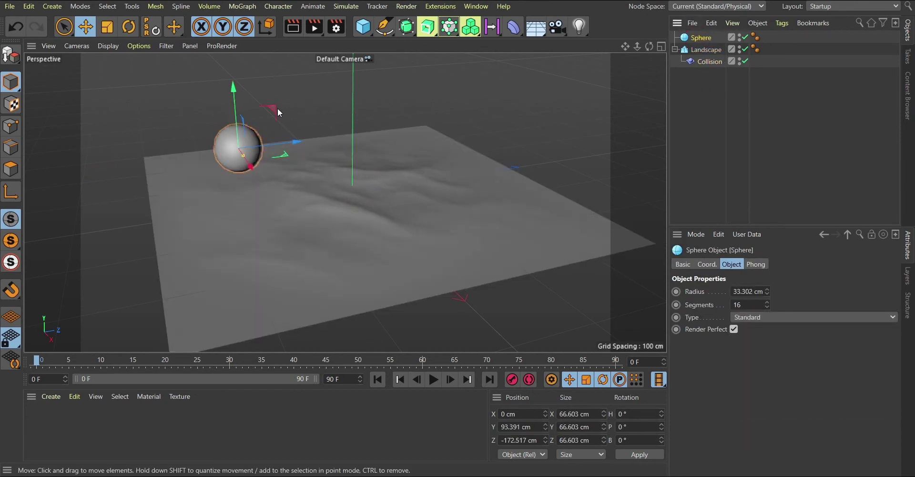
drag(273, 104, 210, 166)
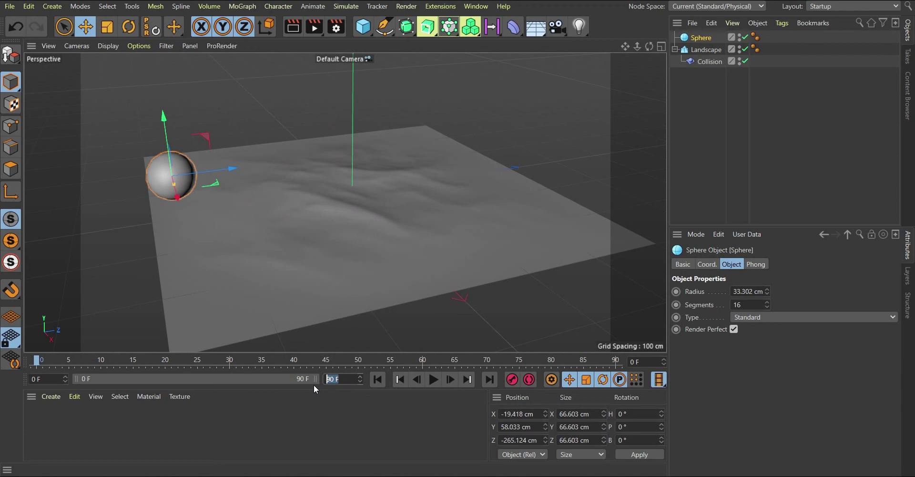
Step: Set the animation to 500 frames, play it, and push the sphere down onto the landscape
text(500)
key(Return)
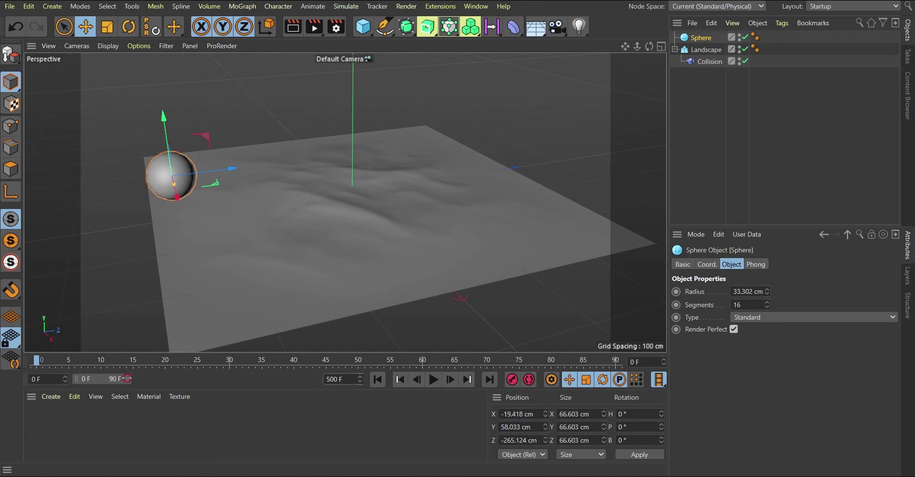
drag(127, 378, 316, 379)
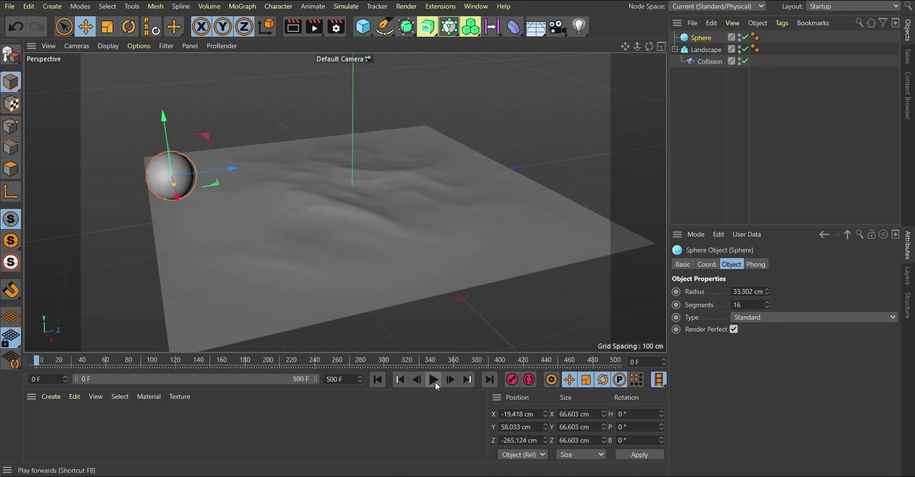
click(434, 380)
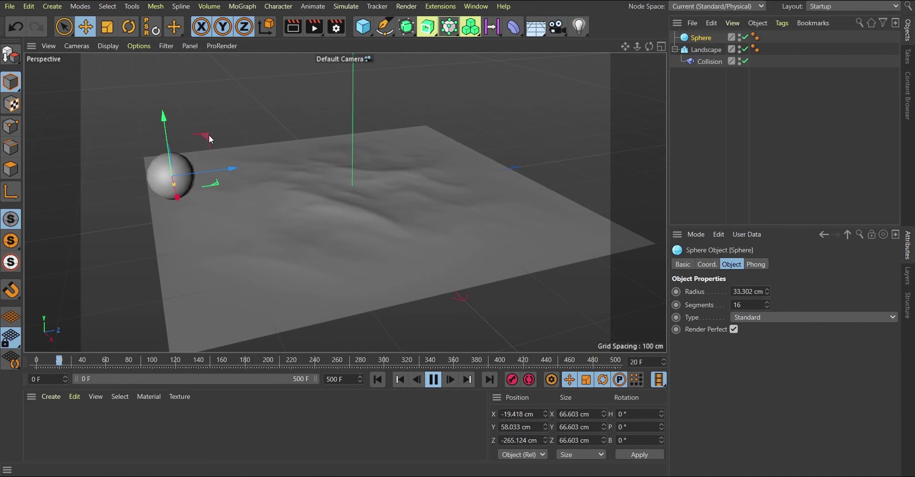
drag(209, 134, 193, 114)
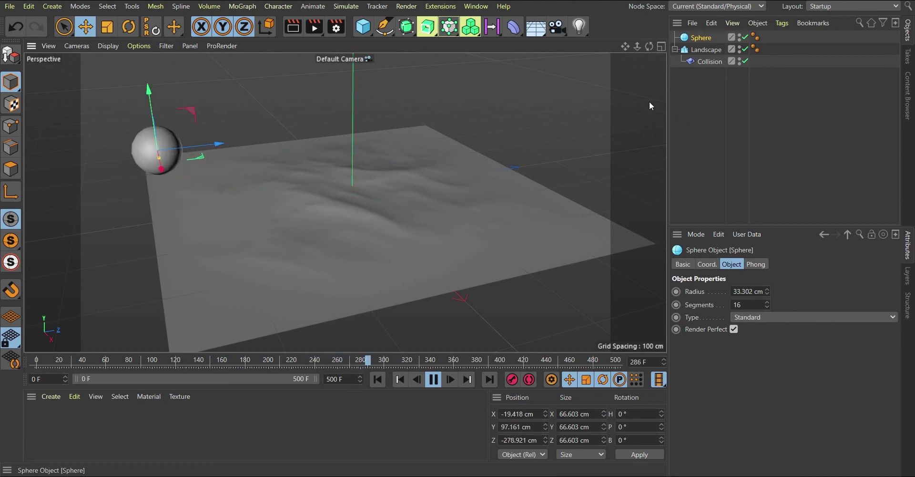
click(710, 62)
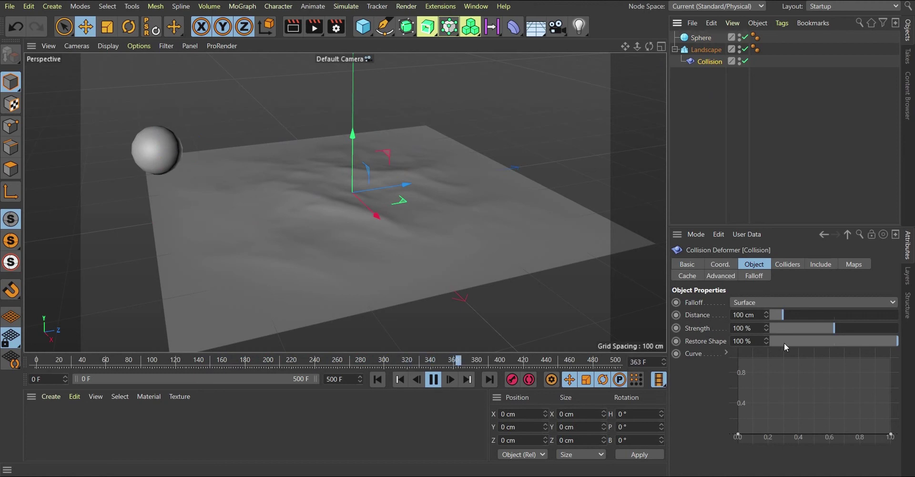
Step: Set Restore Shape to 0.07% and drag the sphere through the landscape to leave lasting dents
drag(782, 342, 771, 345)
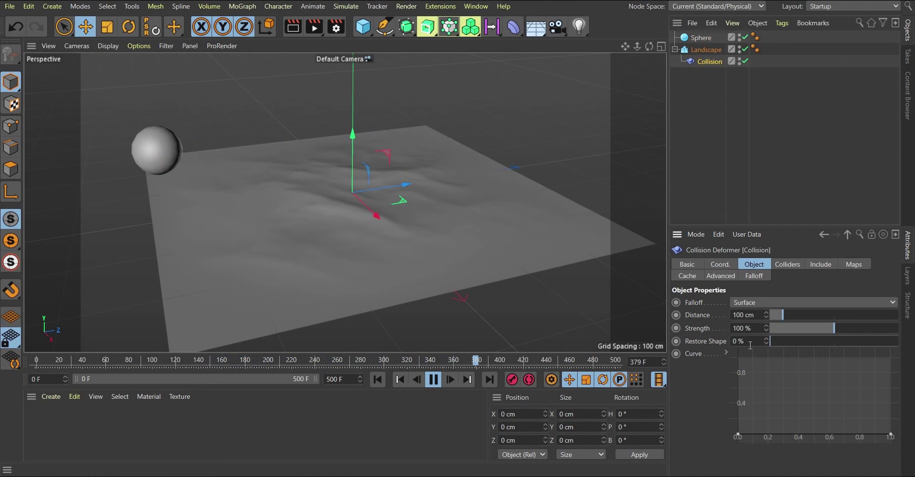
click(750, 345)
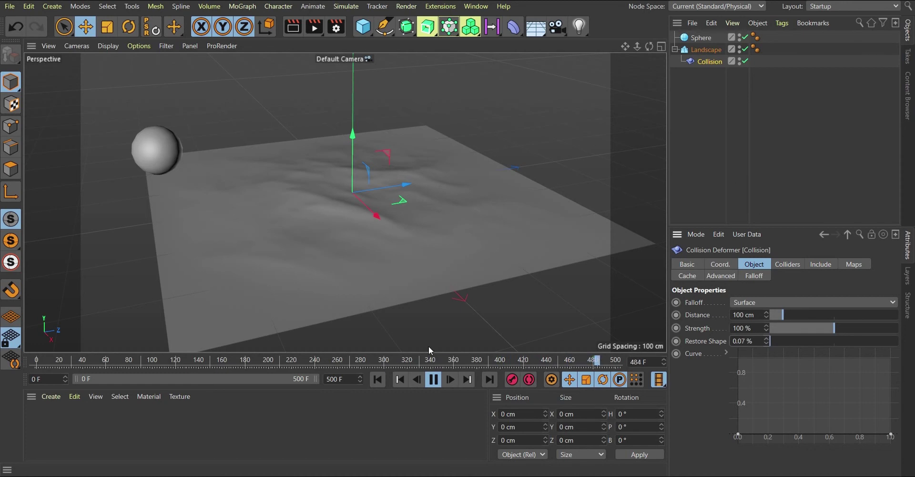
click(153, 147)
drag(190, 110, 308, 72)
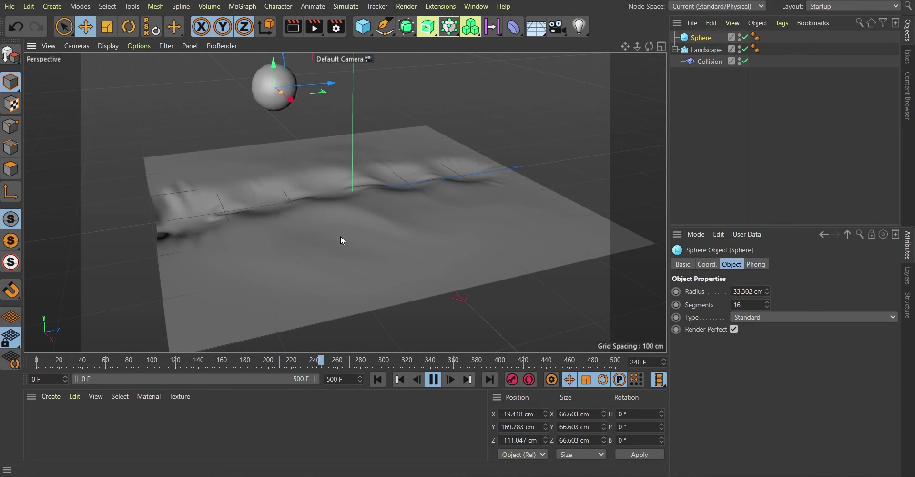
mouse_move(261, 217)
alt+right_down()
mouse_move(277, 176)
mouse_move(281, 195)
mouse_move(267, 227)
mouse_move(218, 221)
alt+right_up()
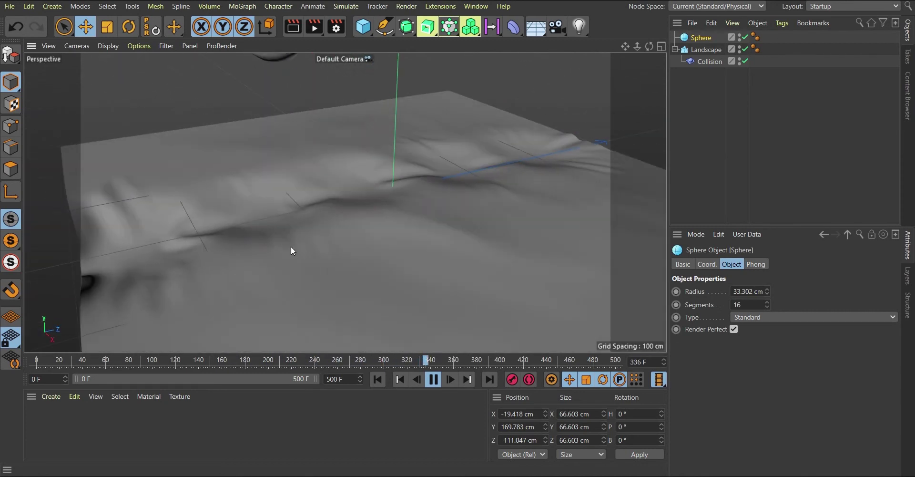
Step: Set the Landscape's width and depth segments to 200
click(705, 50)
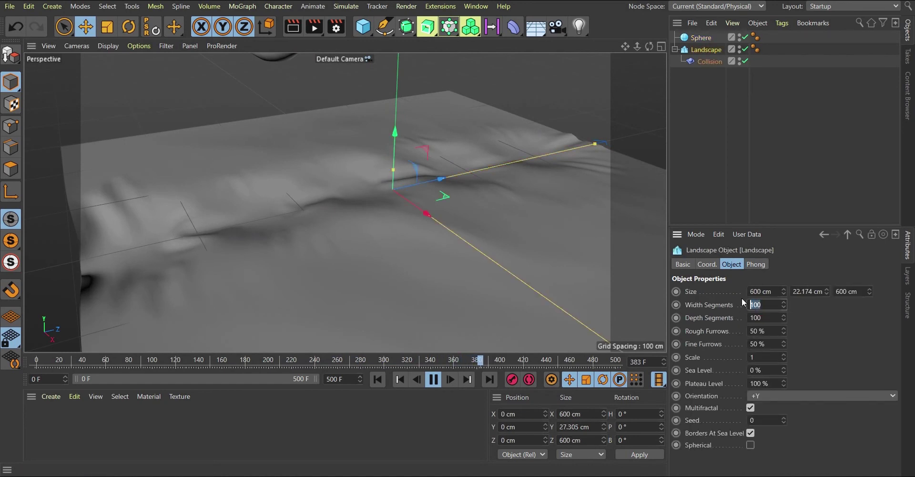
text(200)
key(Tab)
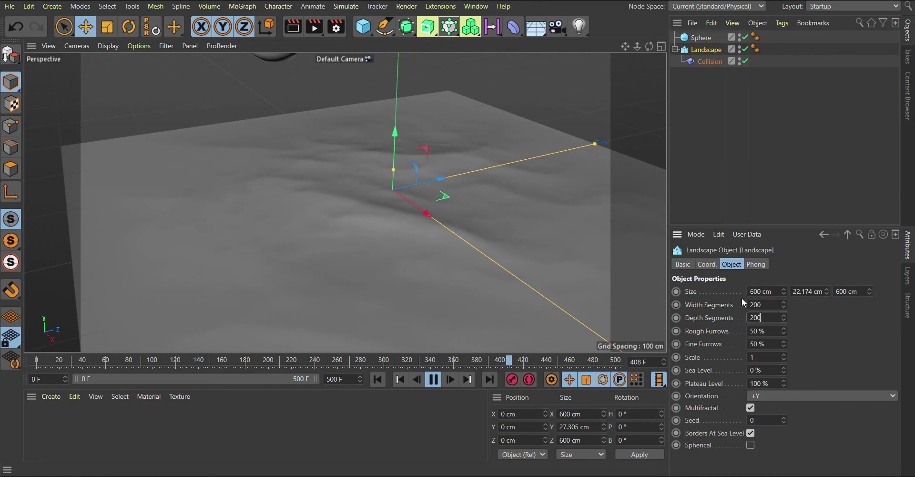
Step: Drag the sphere across the denser landscape during playback, then stop and rewind to frame 0
alt+drag(509, 150, 429, 184)
scroll(430, 184, down, 5)
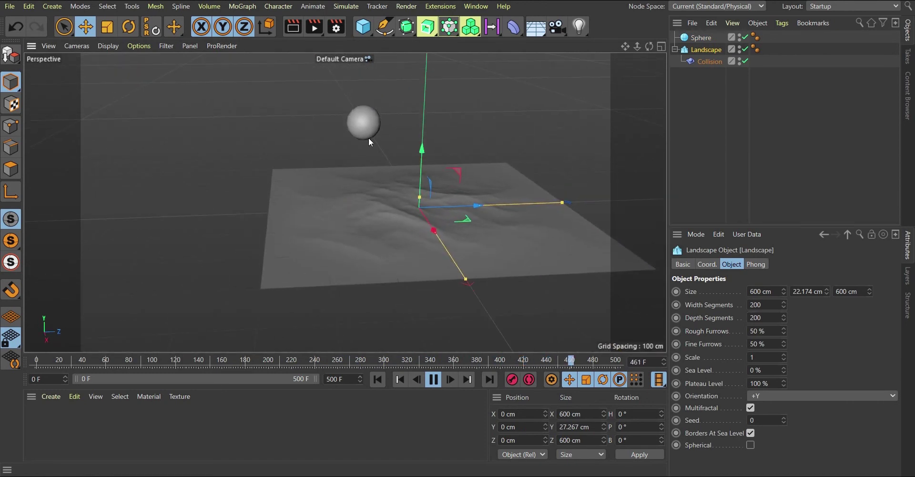
click(369, 138)
drag(401, 82, 542, 113)
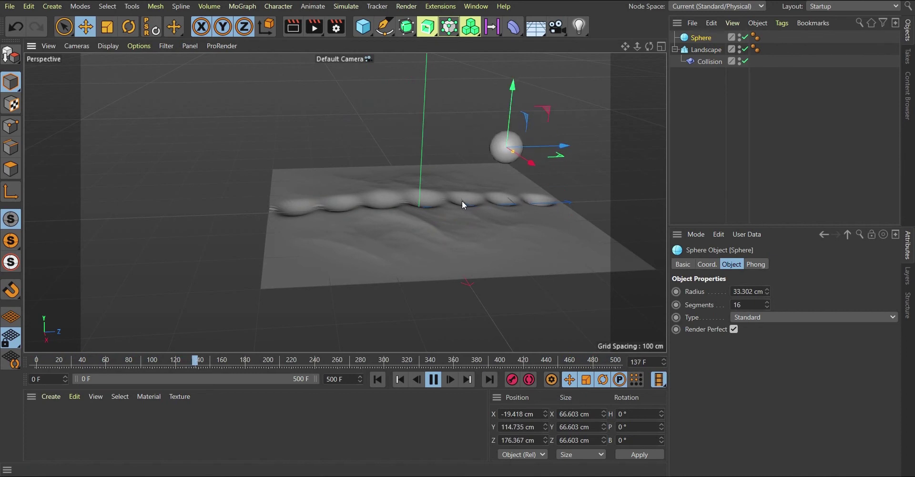
alt+drag(462, 200, 429, 162)
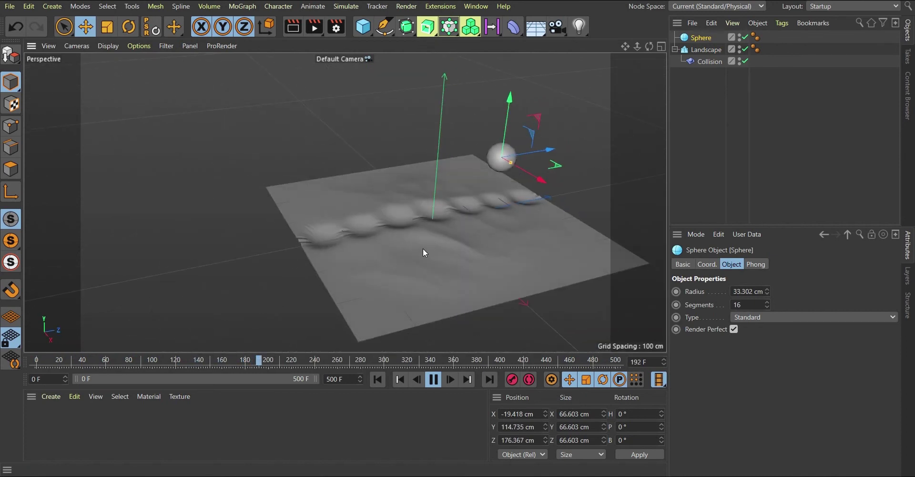
alt+drag(423, 247, 349, 210)
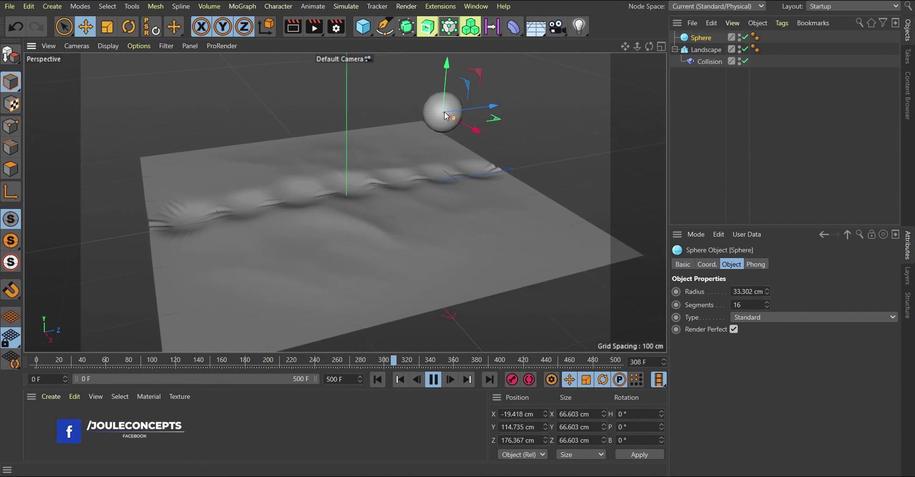
click(434, 379)
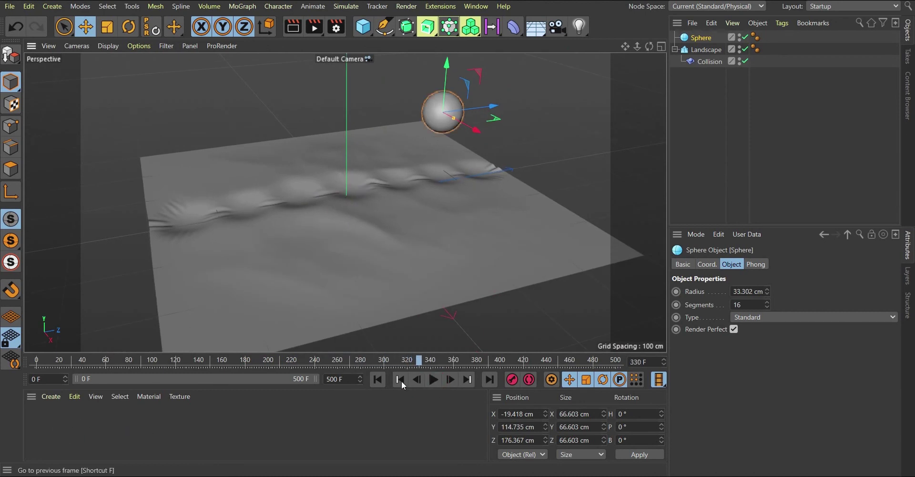
click(400, 379)
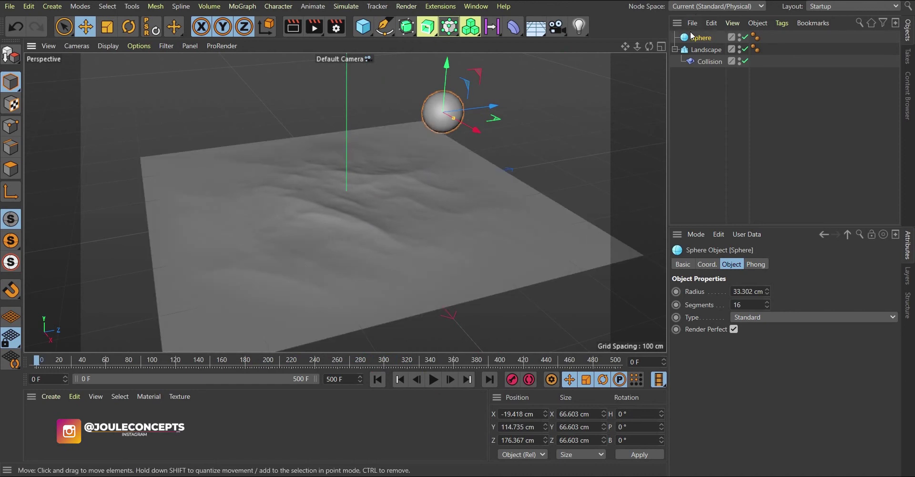
Step: Uncheck Borders At Sea Level and lower the Landscape height to 16.162 cm
click(705, 49)
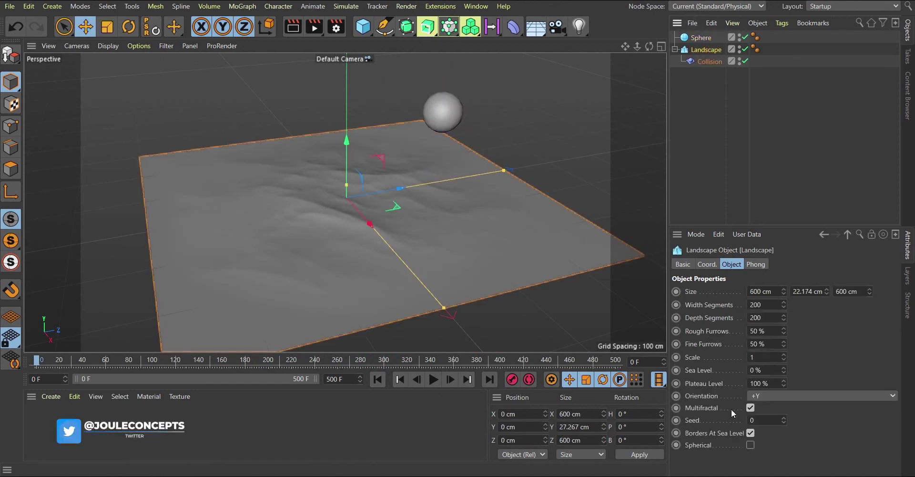
click(751, 433)
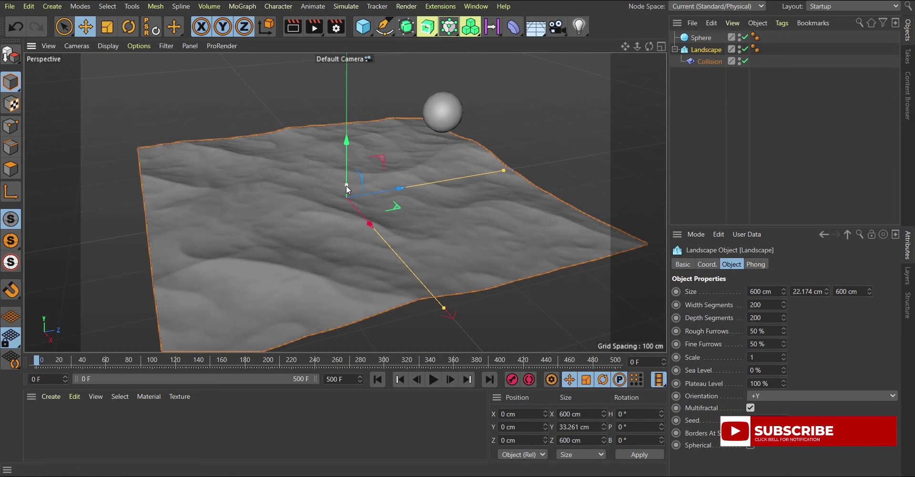
drag(346, 185, 345, 187)
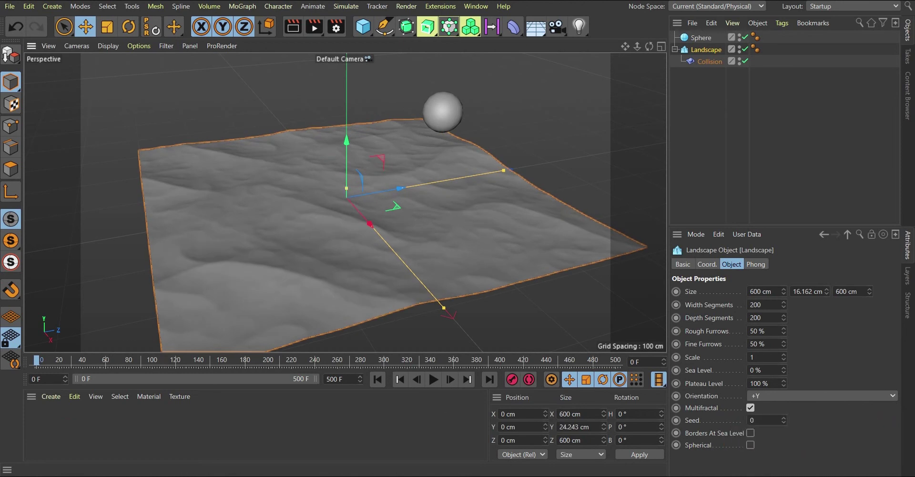
Step: Open the Downloads folder and drag Walking.fbx into the viewport
mouse_move(645, 452)
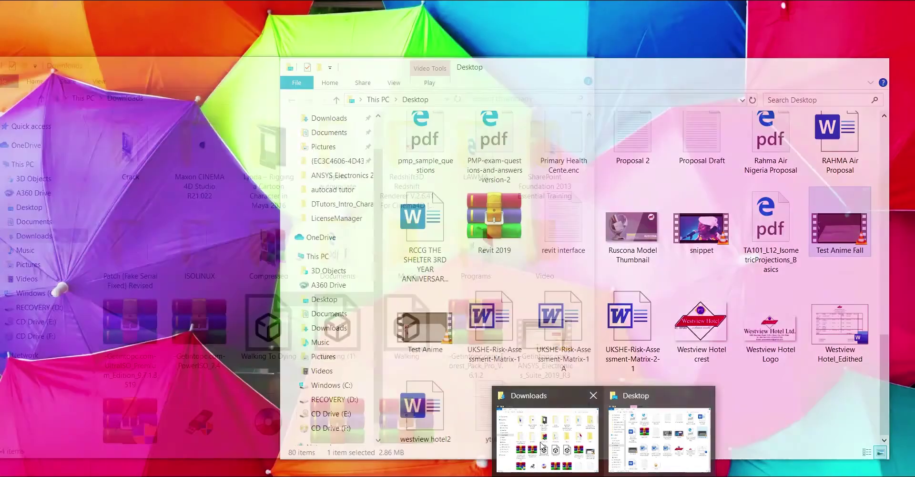
click(547, 438)
drag(410, 71, 630, 218)
drag(622, 472, 123, 193)
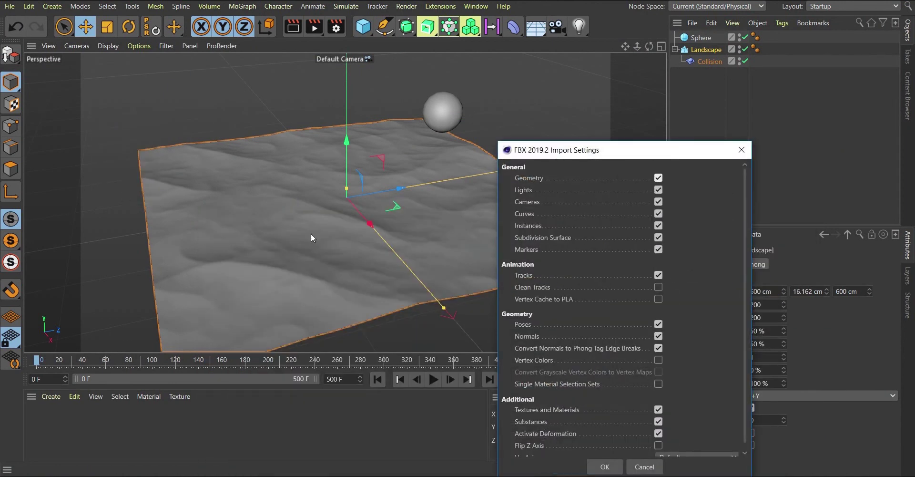
Step: Import Walking.fbx with the default FBX settings and preview its 106-frame walk
click(605, 466)
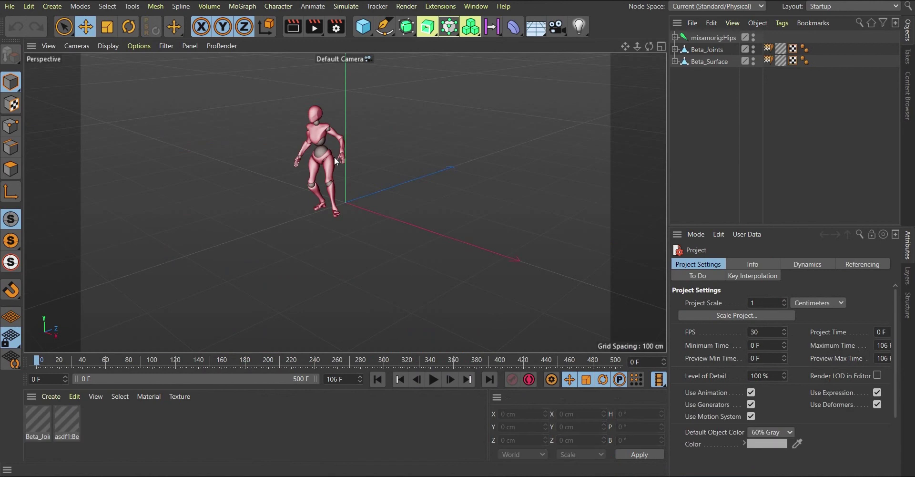
click(433, 379)
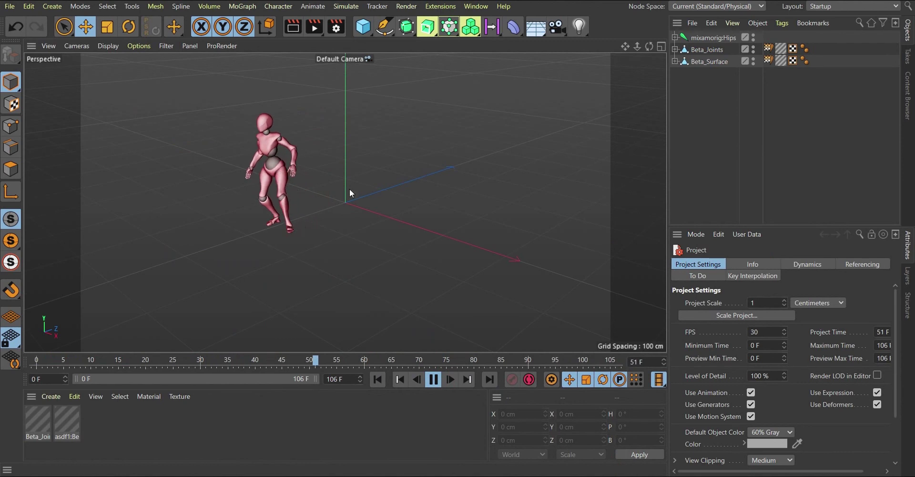
click(433, 380)
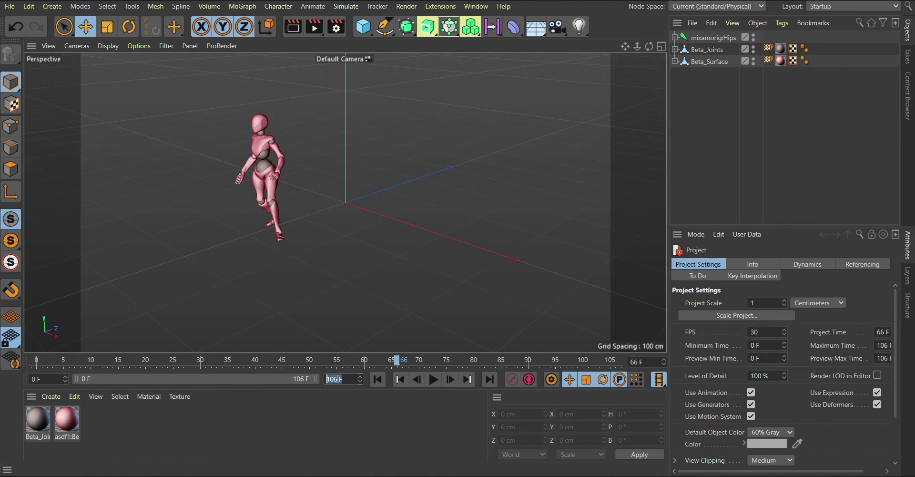
Step: Group all the character's objects under a null named Walk
click(433, 380)
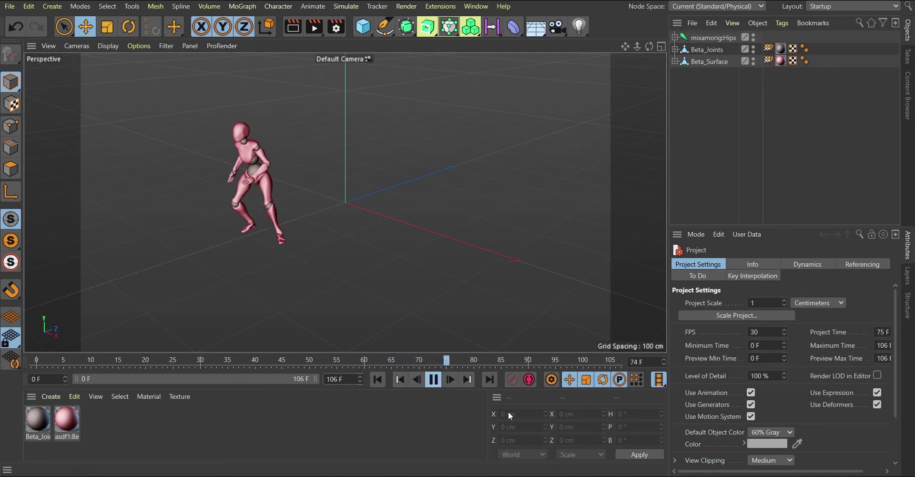
click(378, 379)
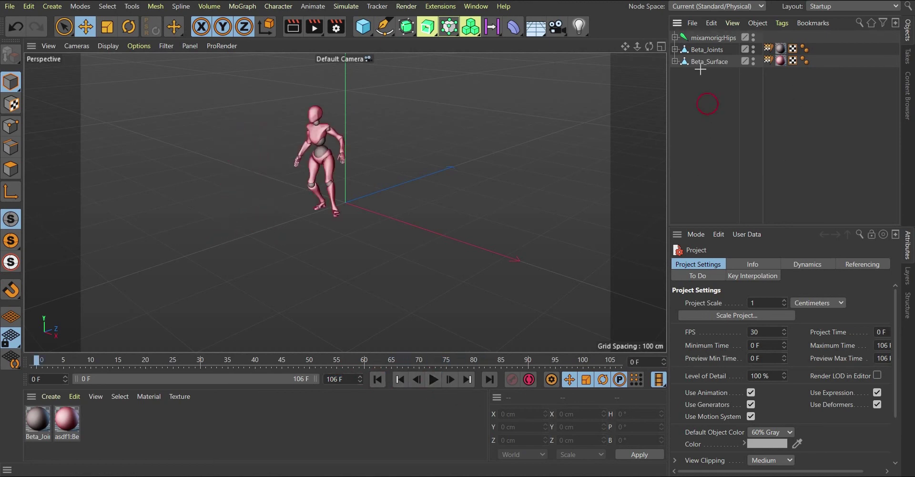
key(ctrl+a)
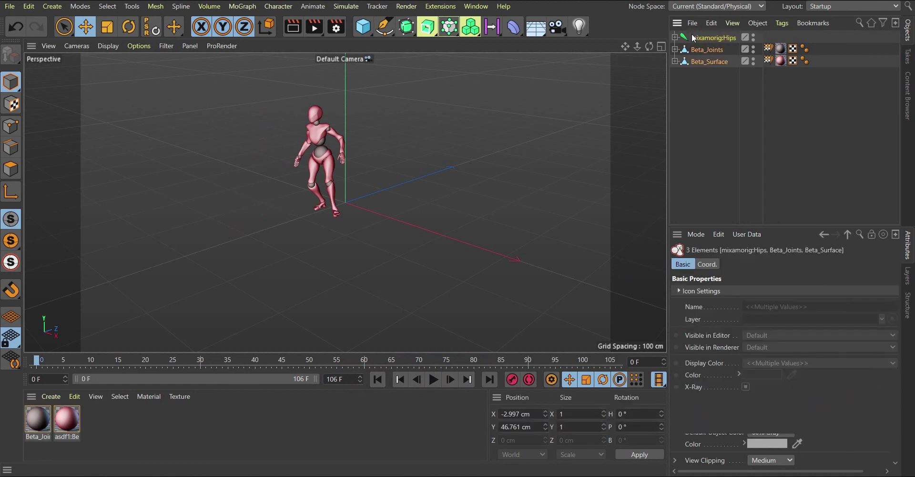
key(alt+g)
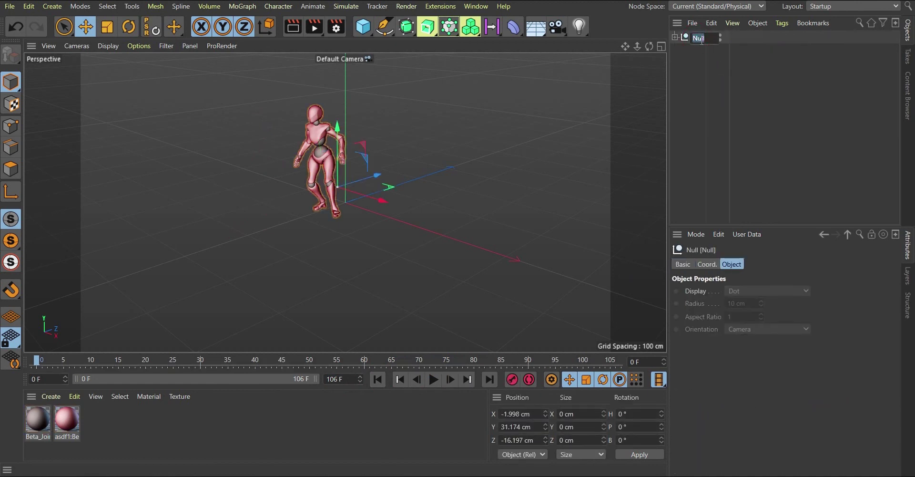
key(Return)
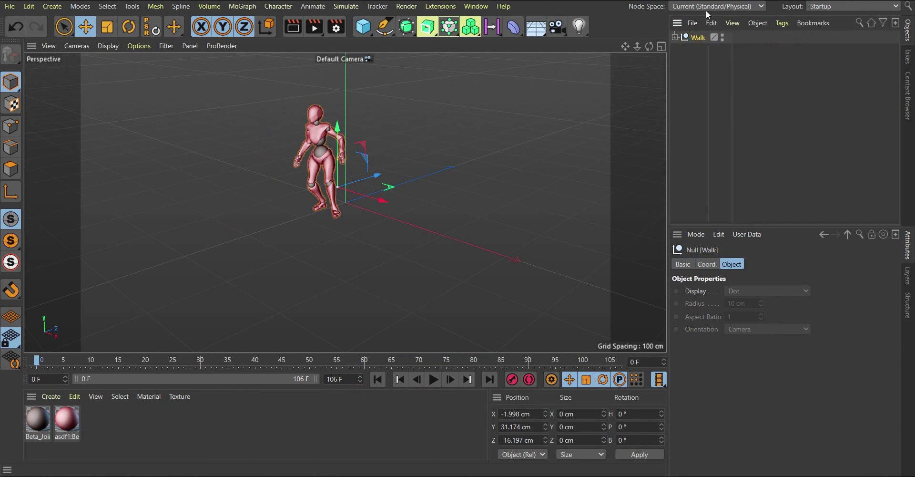
click(697, 39)
Step: Switch to the Untitled 1 landscape project from the V quick menu
key(v)
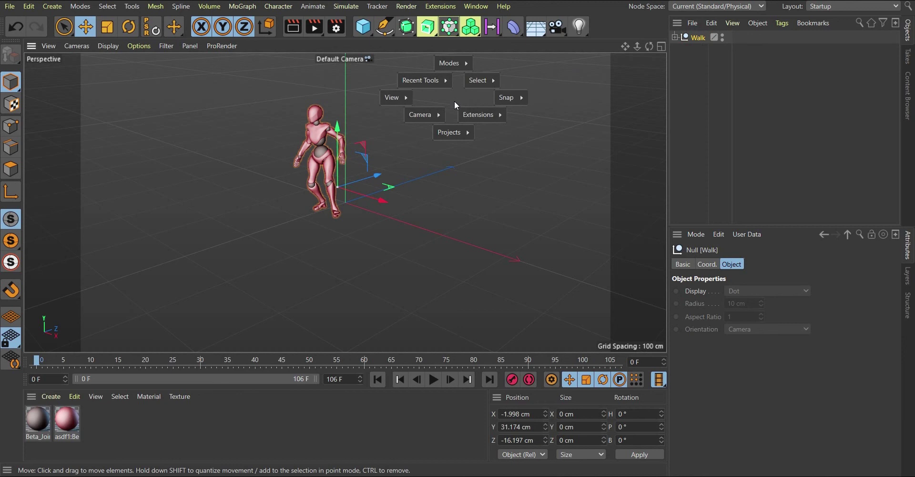
mouse_move(449, 132)
mouse_move(449, 63)
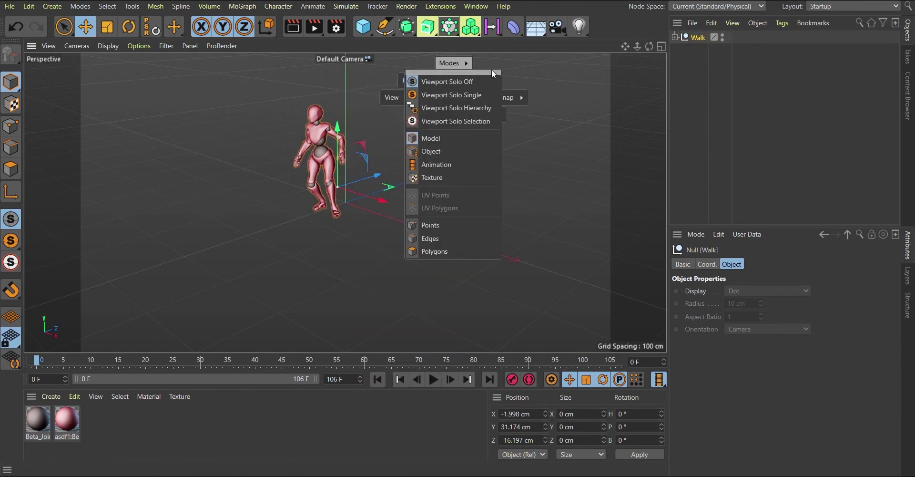
key(v)
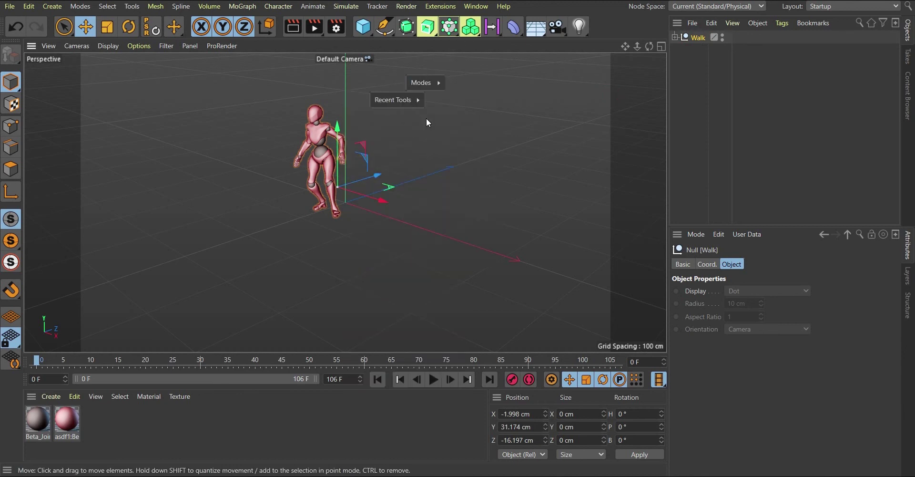
mouse_move(425, 152)
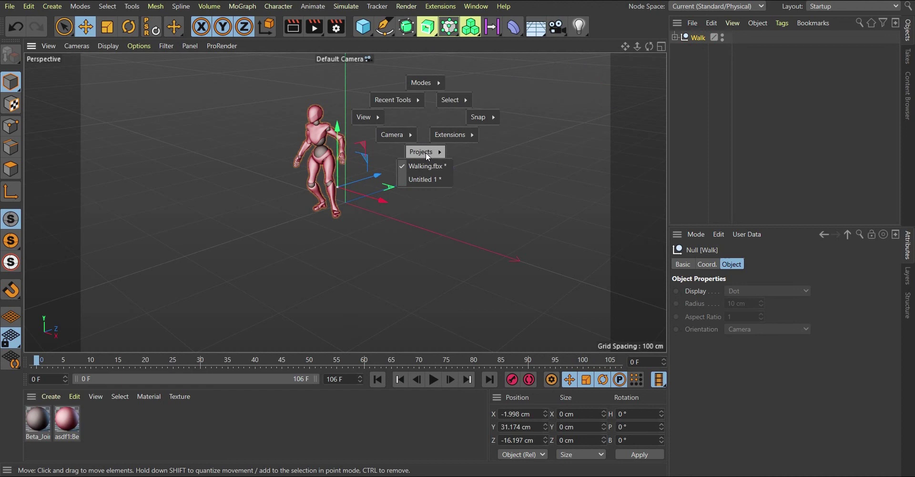
click(419, 178)
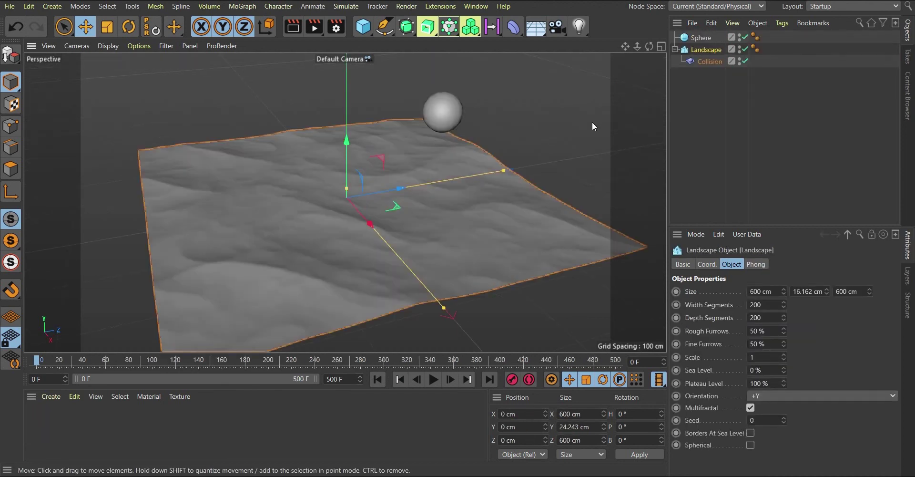
Step: Paste the Walk character into the landscape scene, preview its walk, and show Collision's colliders list
key(ctrl+v)
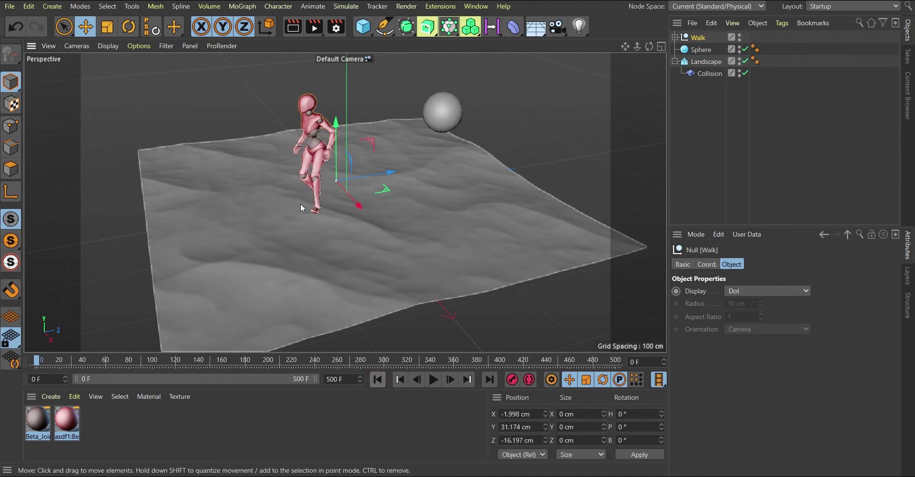
alt+drag(300, 204, 337, 214)
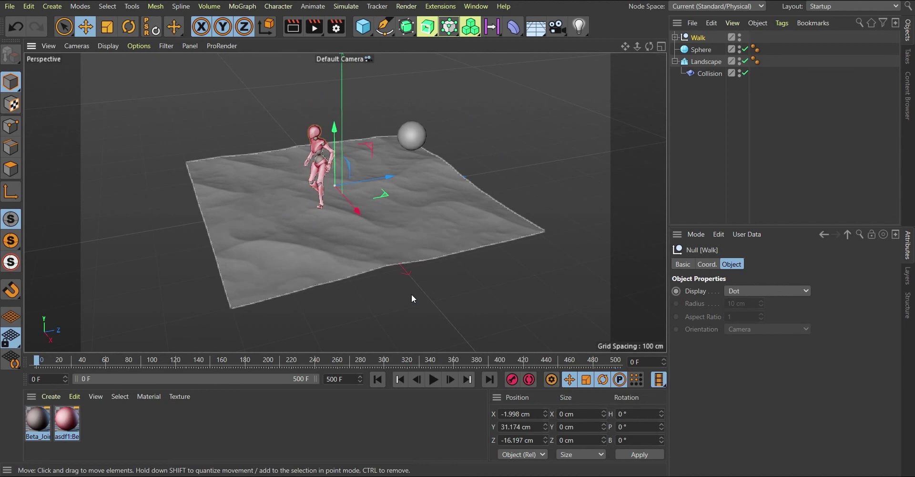
click(436, 377)
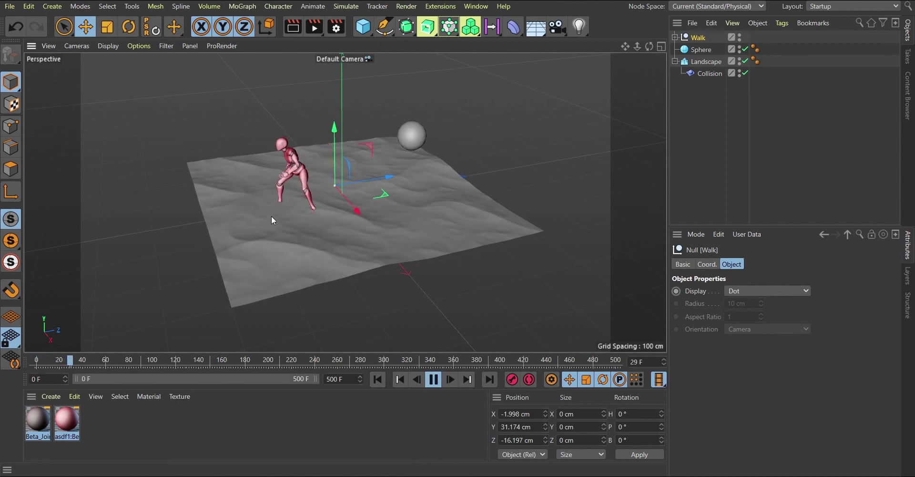
click(433, 379)
click(377, 380)
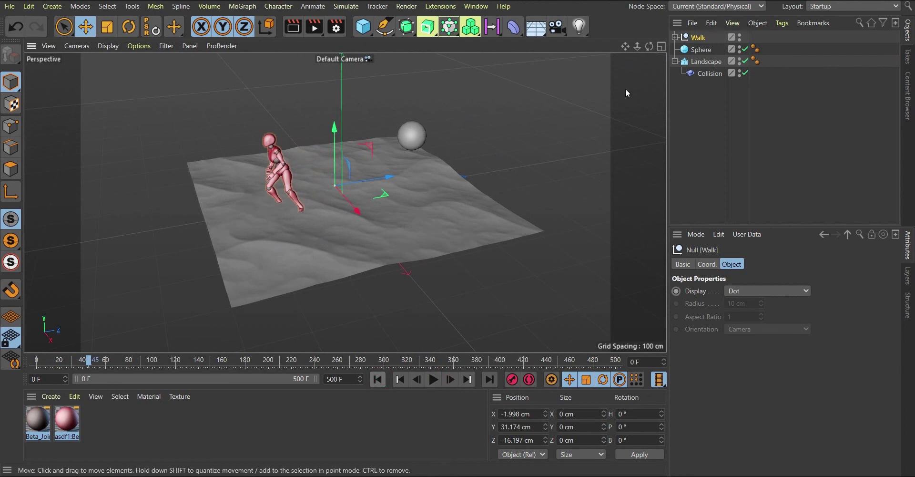
click(708, 73)
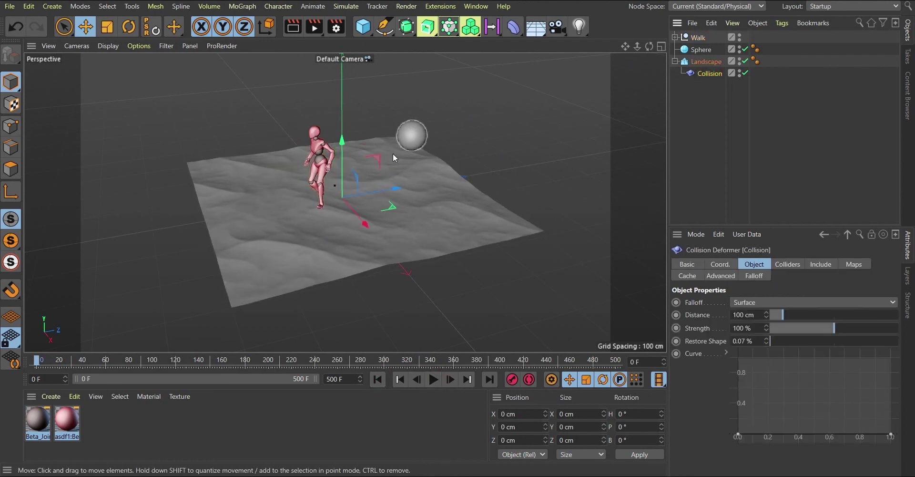
click(784, 264)
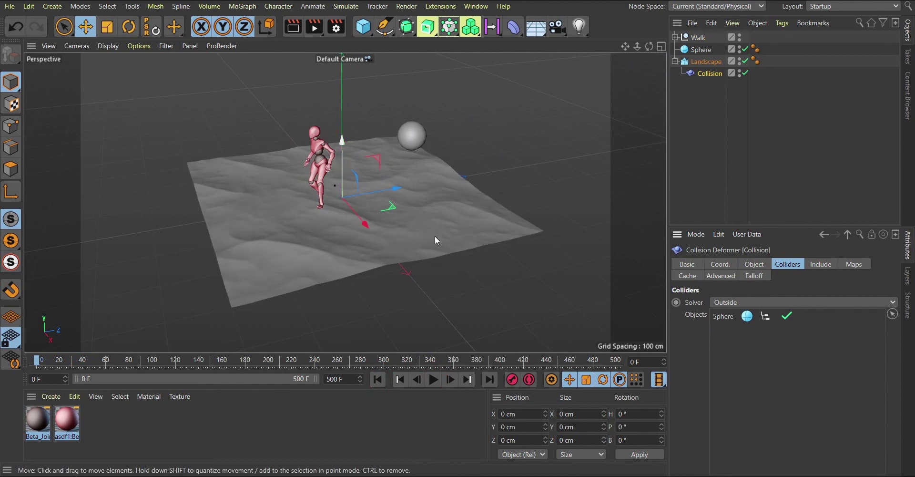
Step: Move the landscape along Z to -385.471 cm so it lies under the character's walk path
click(704, 62)
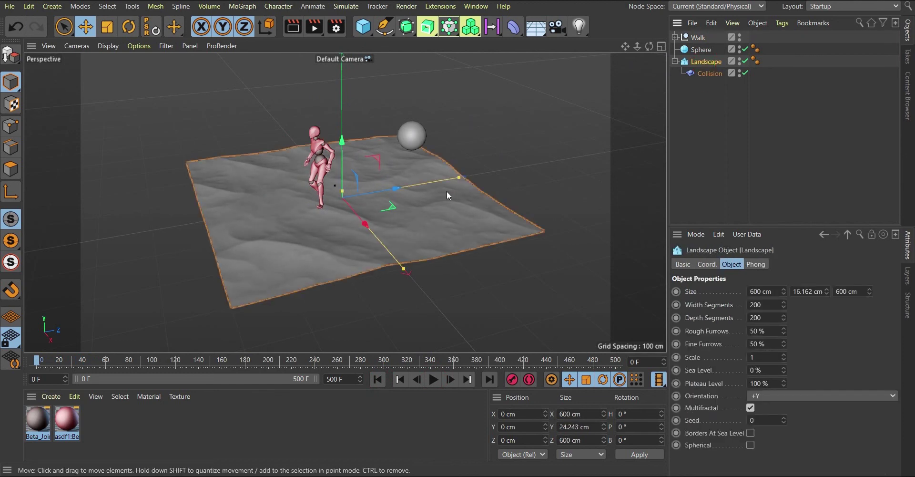
drag(396, 186, 250, 210)
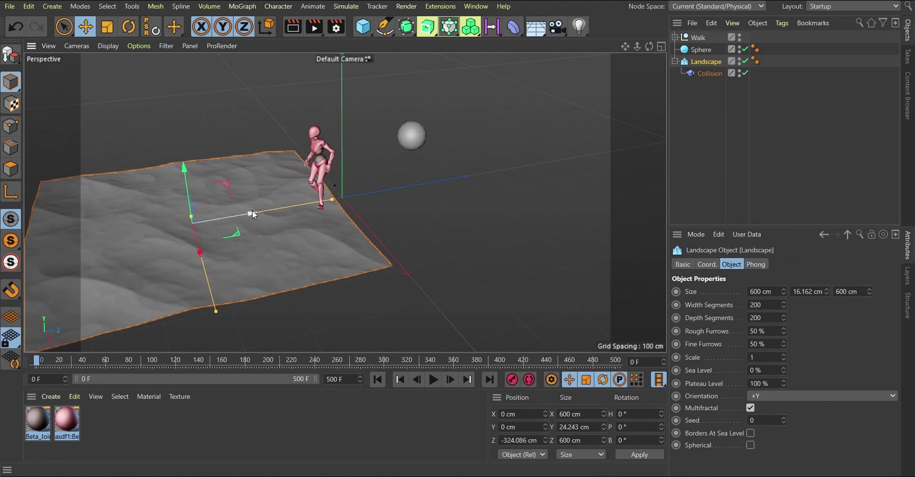
drag(252, 213, 233, 220)
drag(224, 220, 221, 221)
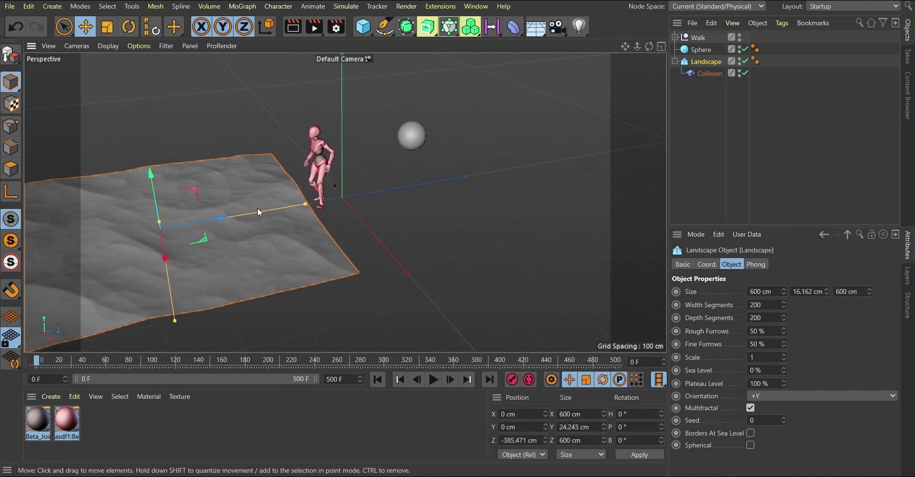
alt+drag(276, 202, 334, 217)
scroll(359, 221, up, 3)
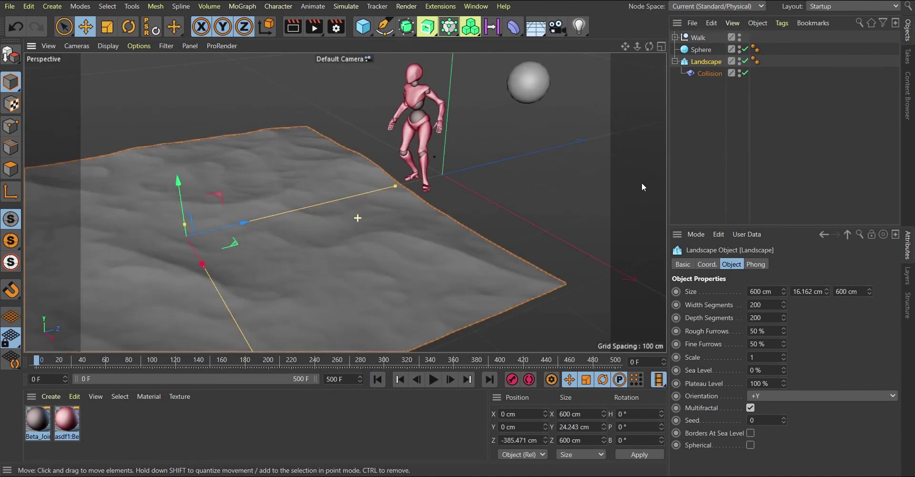
Step: Select the Collision deformer and expand Walk to reveal its Beta_Joints and Beta_Surface meshes
click(711, 74)
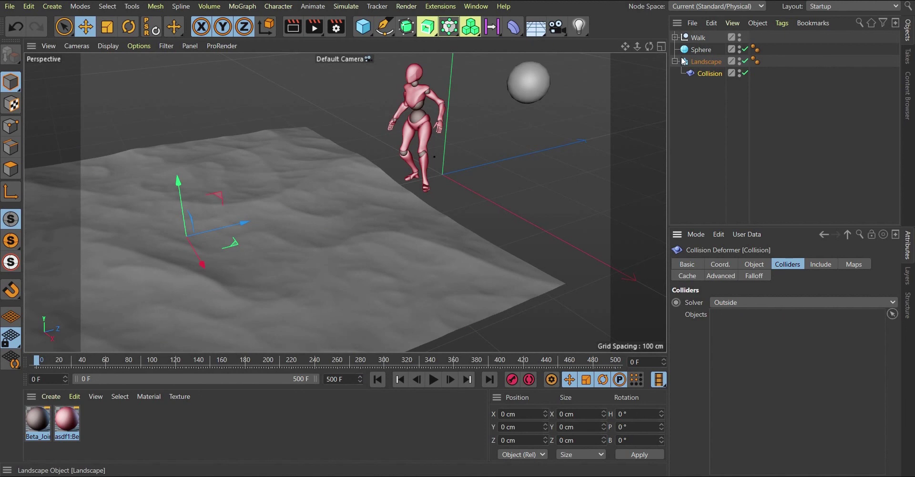
click(675, 38)
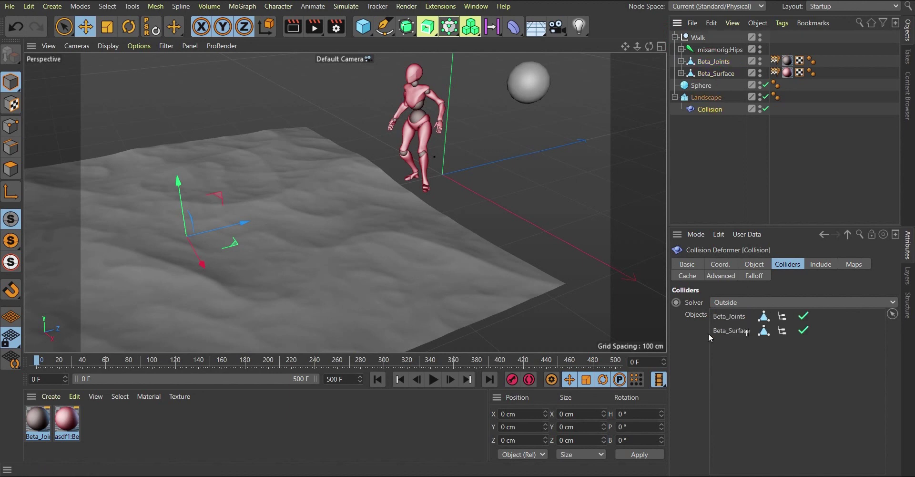
scroll(518, 159, down, 6)
Step: Play the animation to frame 41 to test the new colliders, then return to frame 0
alt+drag(600, 195, 359, 208)
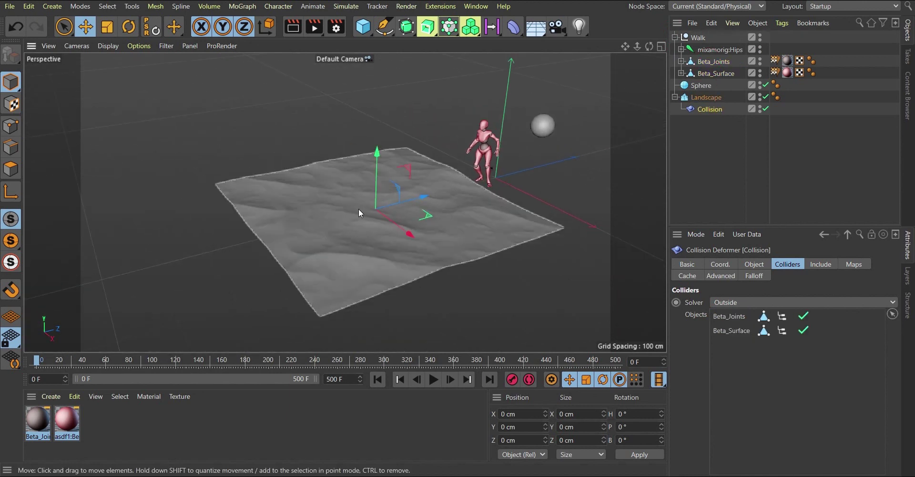
scroll(359, 208, up, 5)
click(431, 379)
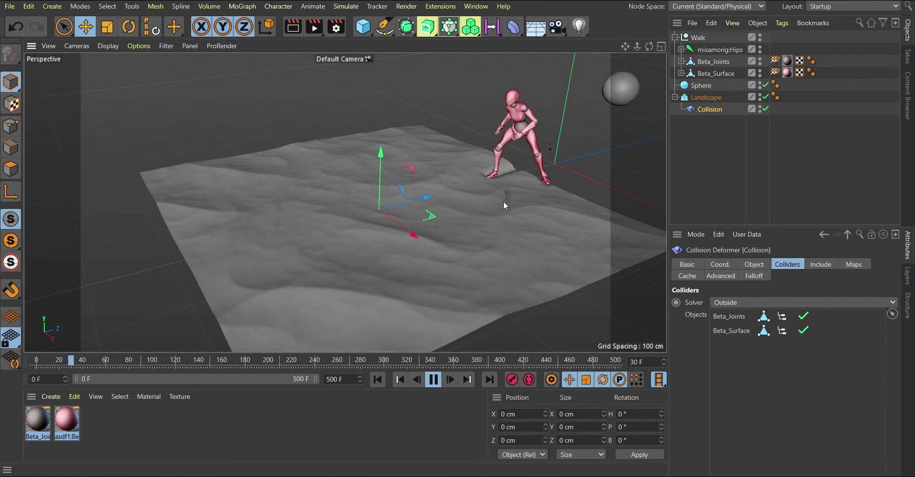
click(434, 380)
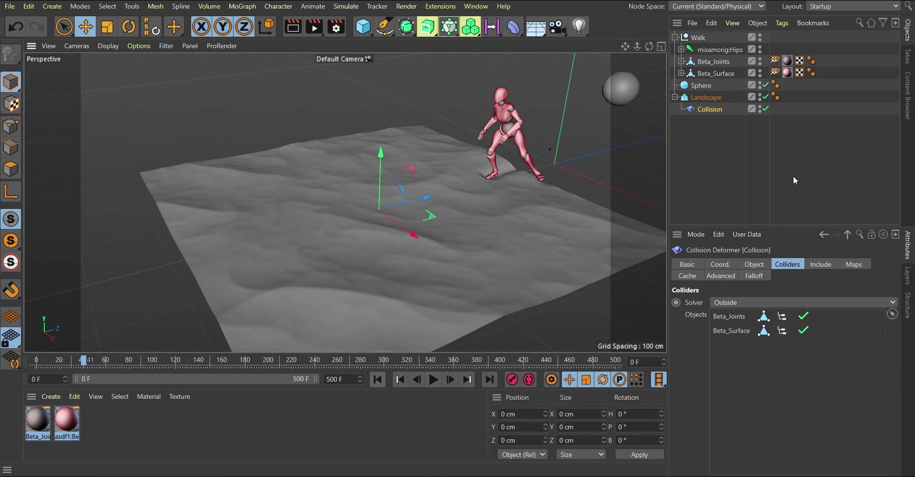
key(shift+f)
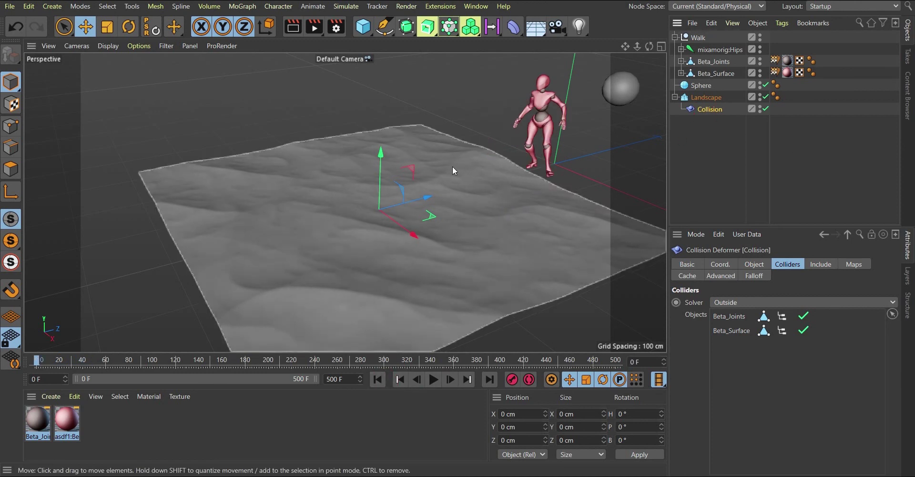
Step: Calculate the Collision deformer's cache from its Cache settings
scroll(508, 172, up, 4)
scroll(491, 179, down, 2)
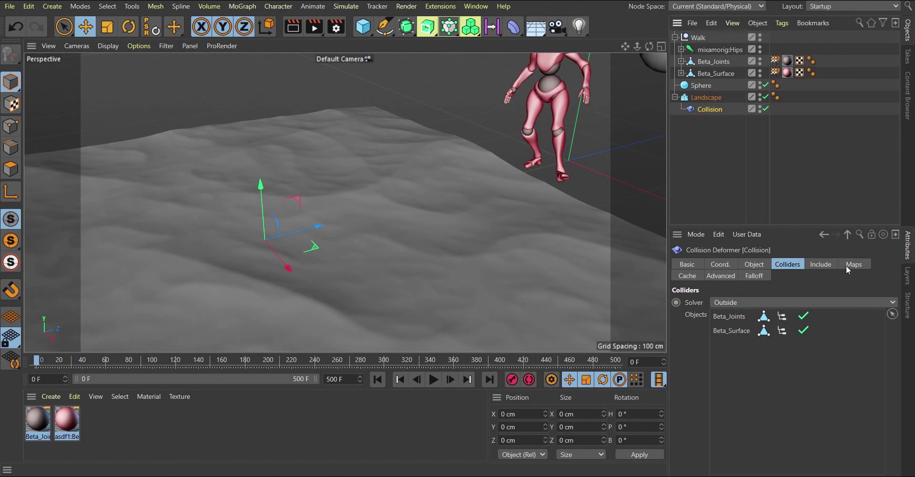
click(699, 275)
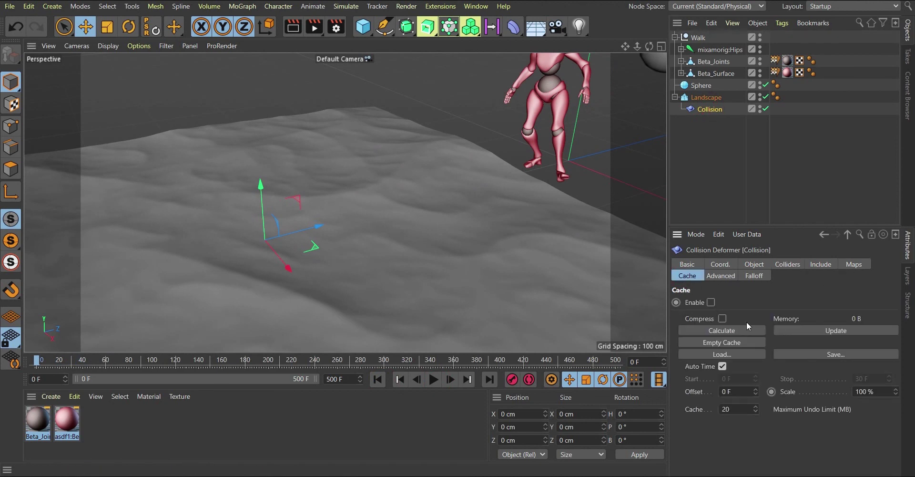
click(728, 335)
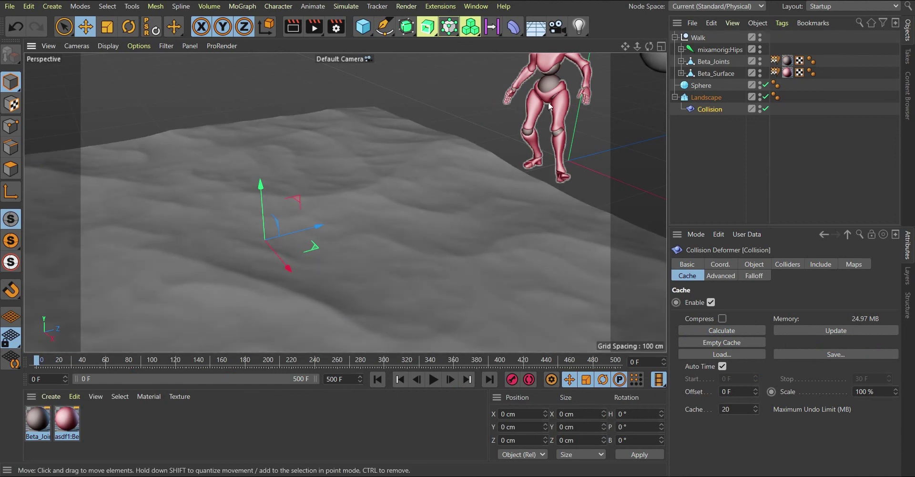
Step: Set the scene end frame to 106 F and recalculate the collision cache
click(353, 378)
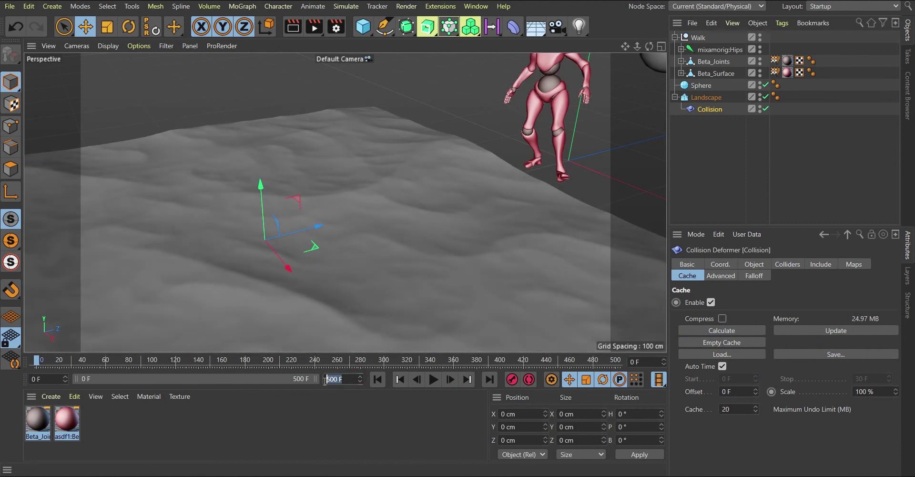
text(106)
key(Return)
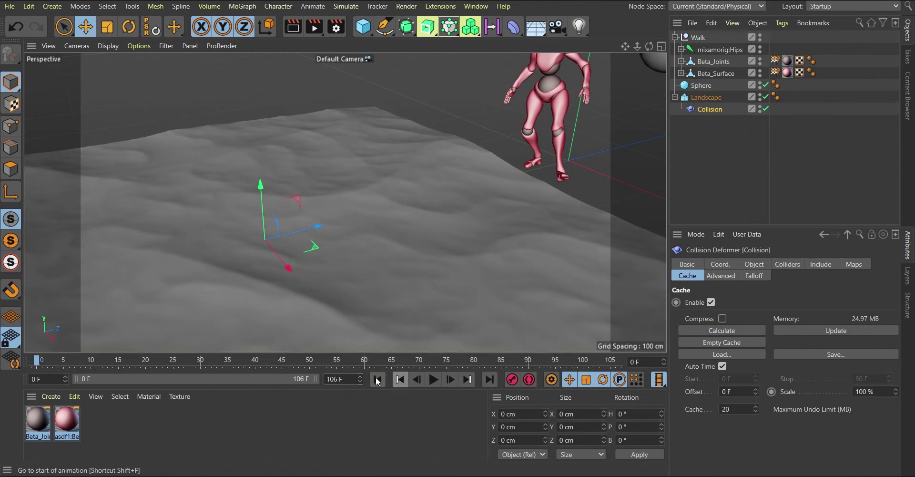
click(712, 330)
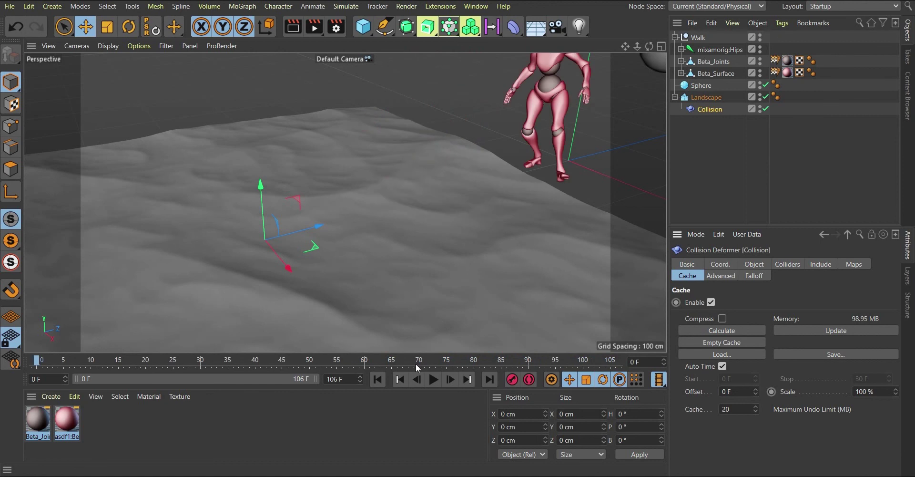
Step: Deselect all objects, play the cached walk, and stop at frame 102 to inspect the footprint dents
alt+drag(488, 345, 653, 213)
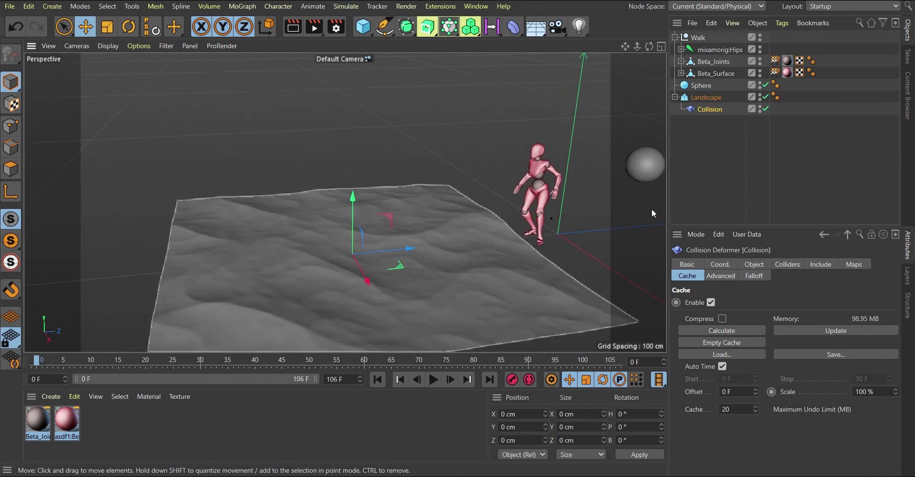
click(691, 169)
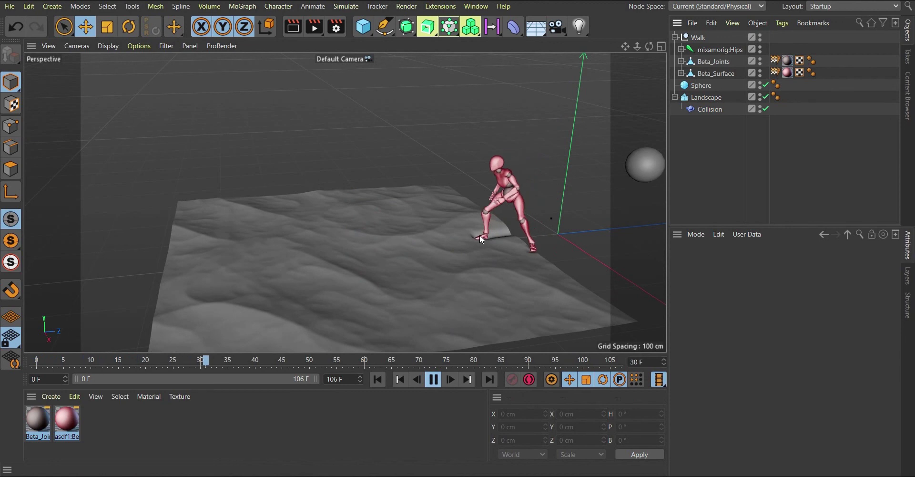
scroll(480, 235, up, 4)
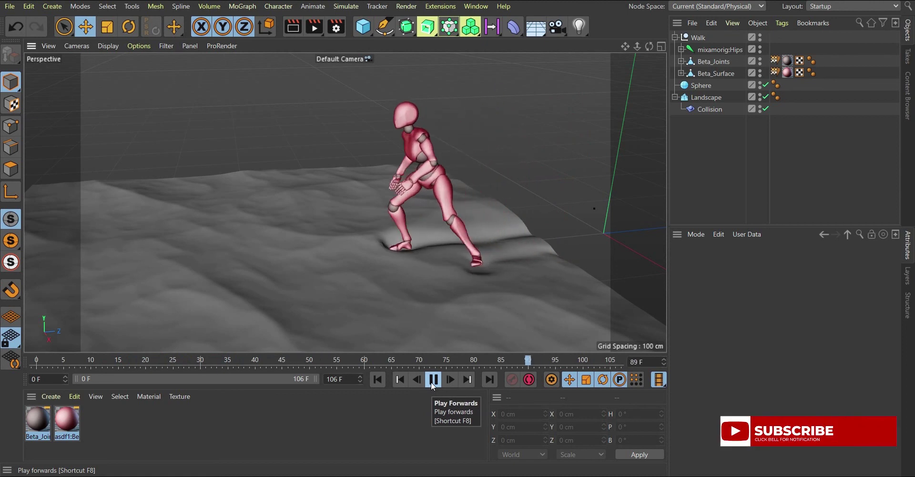
click(433, 379)
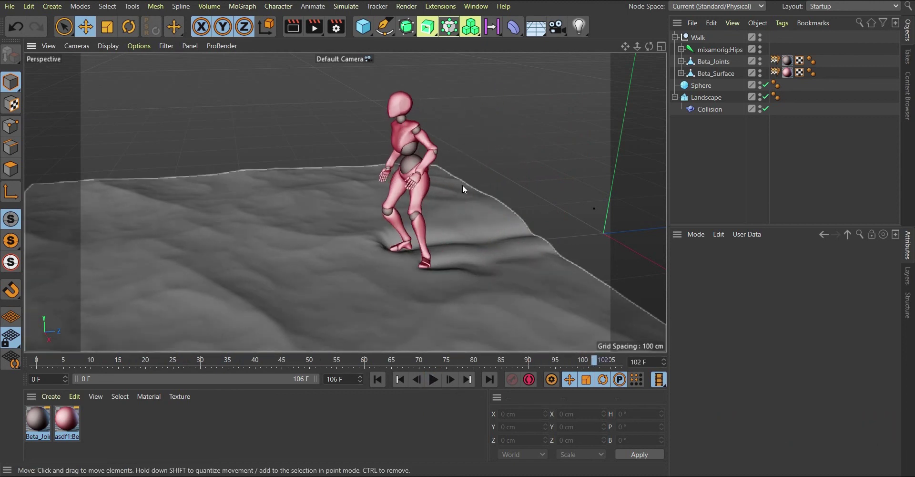